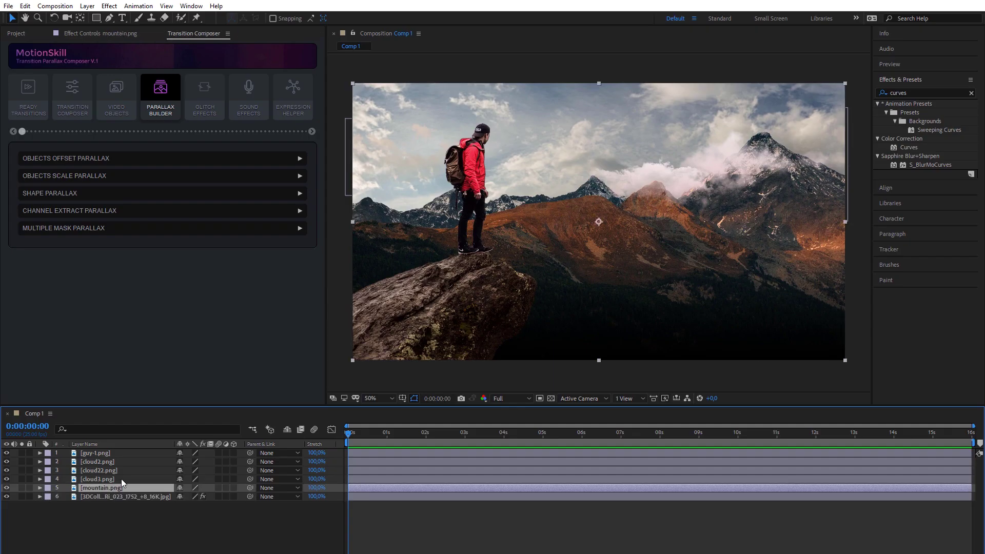
Step: Add an Objects Scale Parallax with an offset of 1000 to the layers from guy-1.png through mountain.png
left_click(109, 454, "shift")
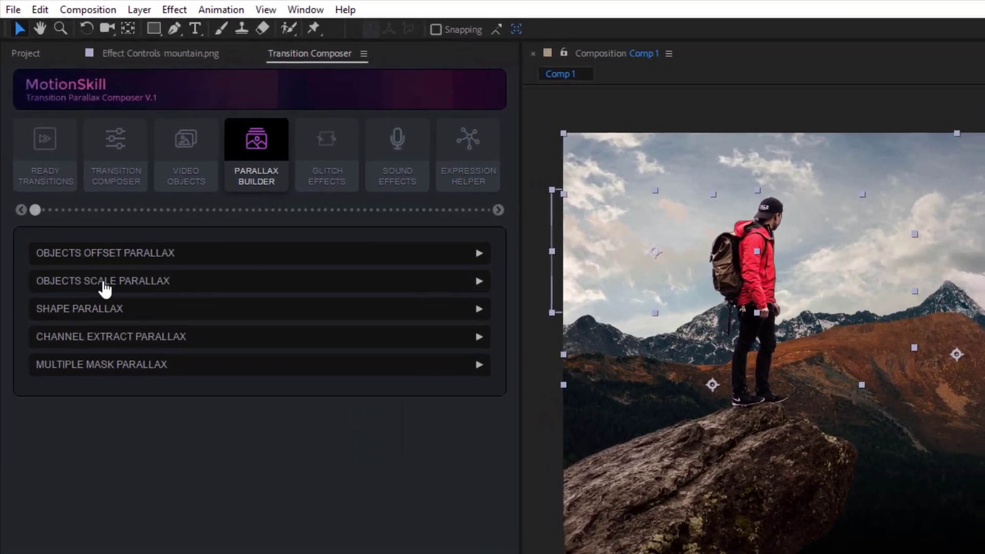
left_click(147, 287)
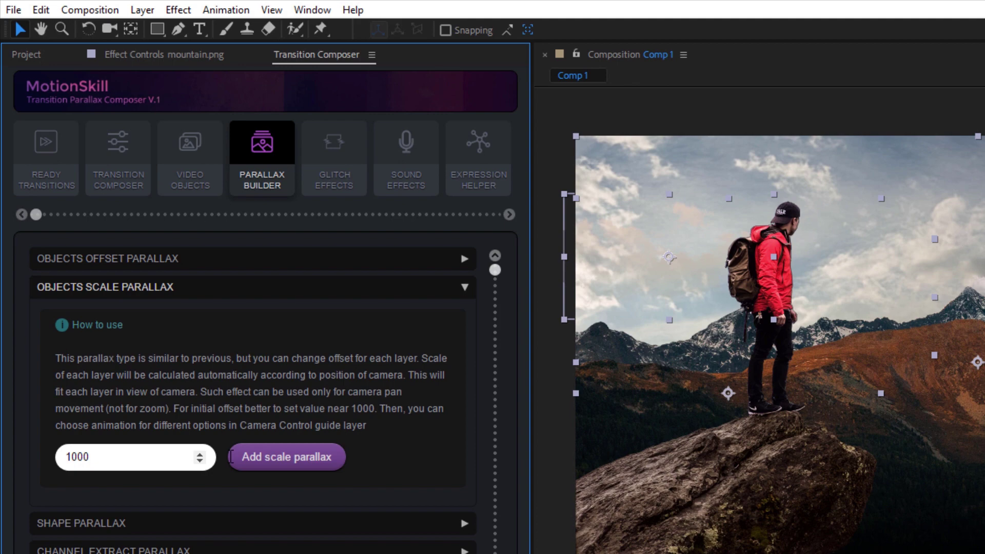
left_click(268, 458)
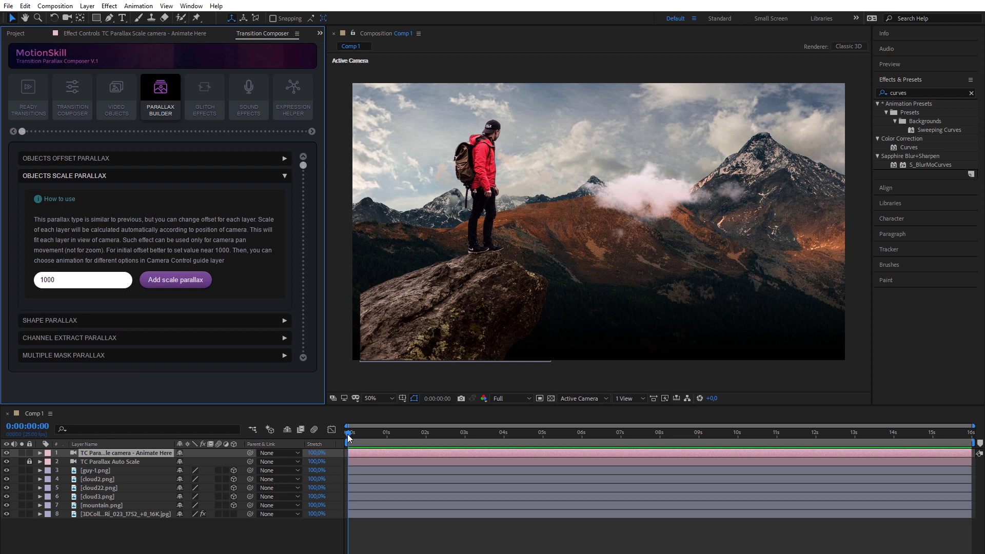
Step: At 0:00:01:13, push the TC Parallax Scale camera forward by setting its Position Z to -2284.4
left_click_drag(347, 434, 407, 434)
key("p")
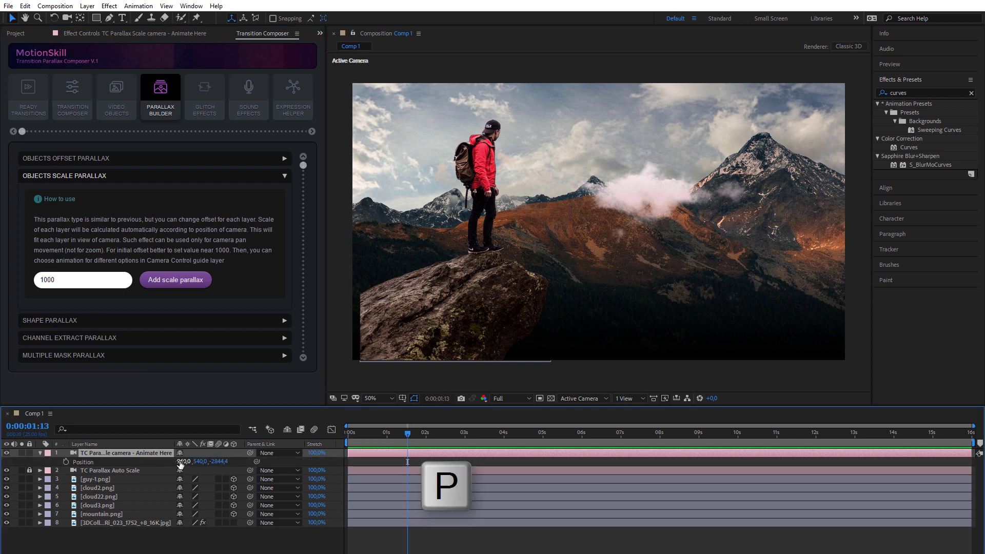
left_click(222, 462)
left_click(220, 466)
left_click_drag(220, 461, 284, 464)
left_click_drag(220, 461, 413, 461)
Step: Reposition the clouds over the mountains and keyframe the scale camera's Position between the start and end of the composition
left_click(604, 176)
left_click_drag(622, 192, 729, 166)
left_click(119, 496)
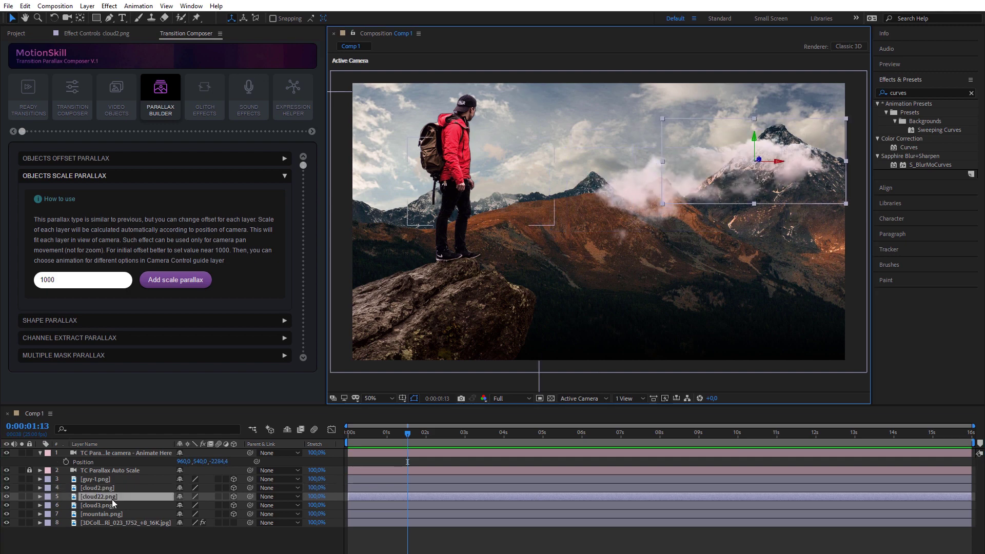
left_click(102, 506)
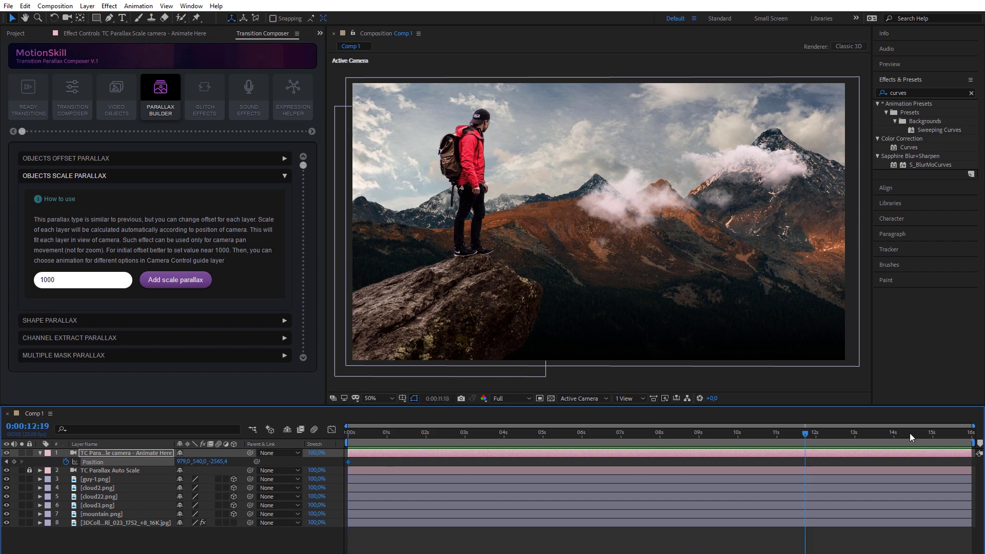
left_click_drag(215, 465, 199, 439)
Step: Set the Position of the TC Parallax Auto Scale camera to 1416, 501, -3031.4
left_click(40, 469)
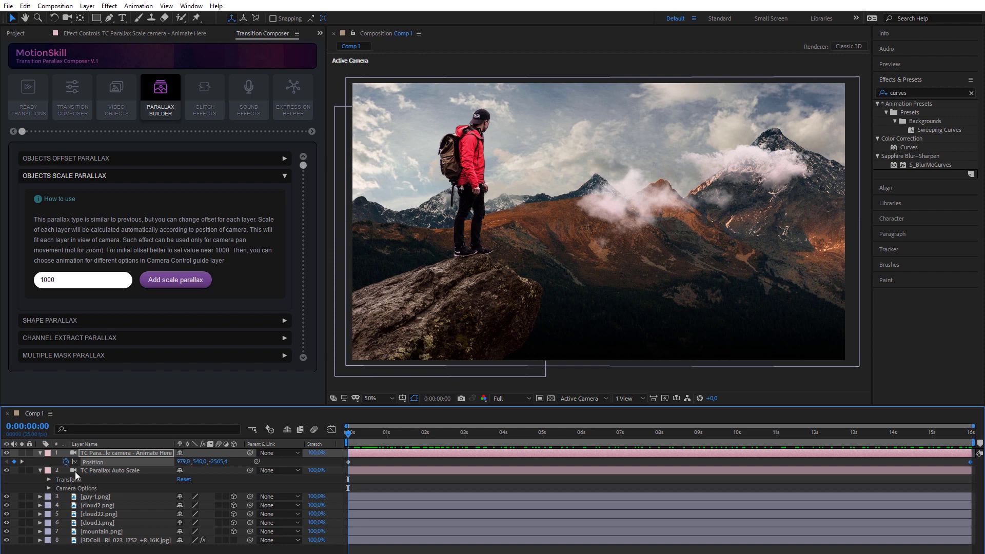
left_click(116, 470)
key("p")
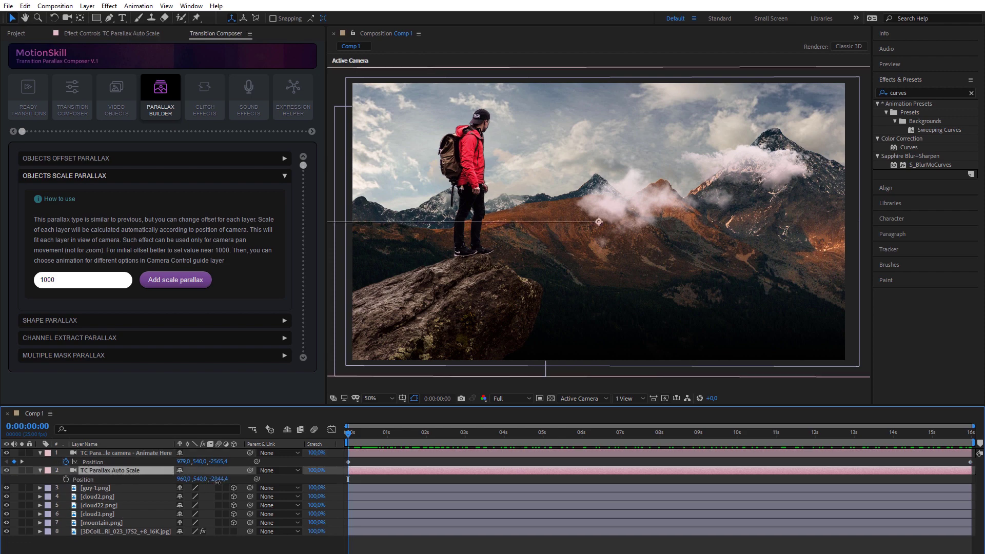
left_click_drag(417, 483, 307, 485)
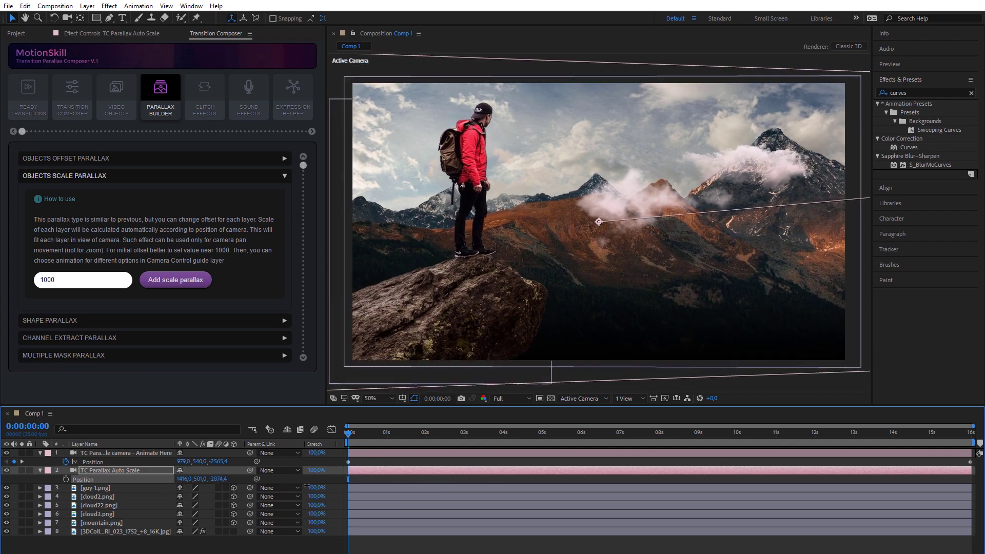
left_click_drag(218, 479, 362, 480)
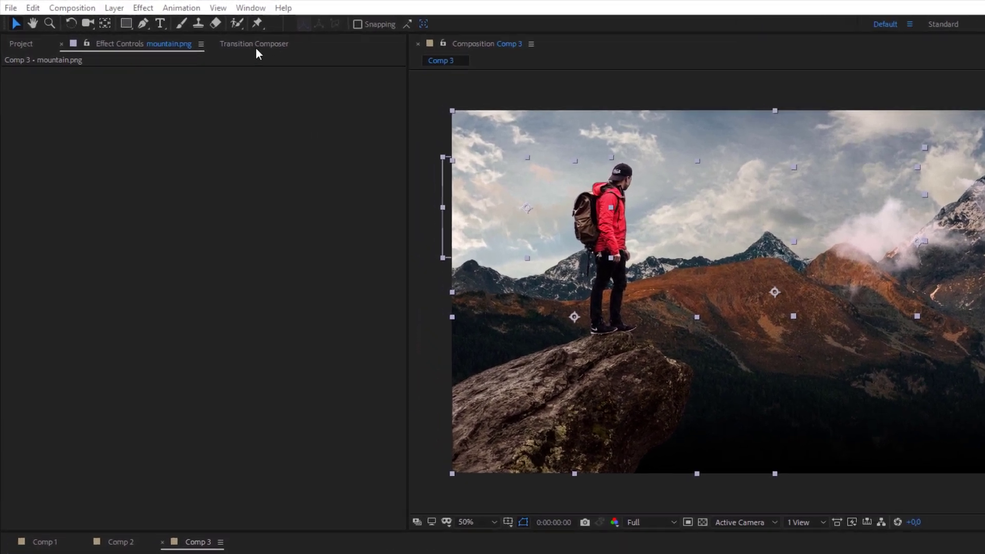
Step: In Comp 3, add an Objects Offset Parallax with No Ease and Out (0 to 100%), and set its MODIFY Offset slider to 137
left_click(194, 34)
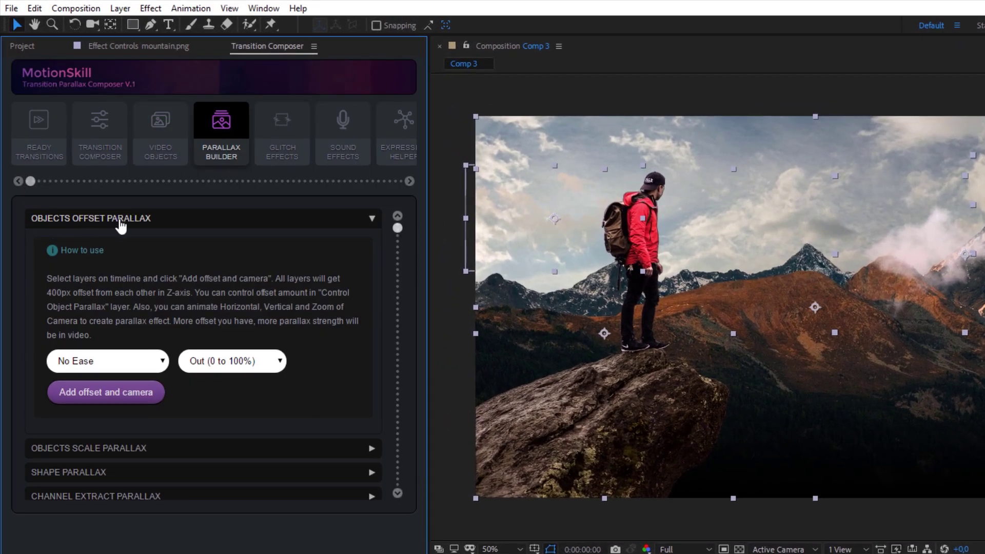
left_click(132, 397)
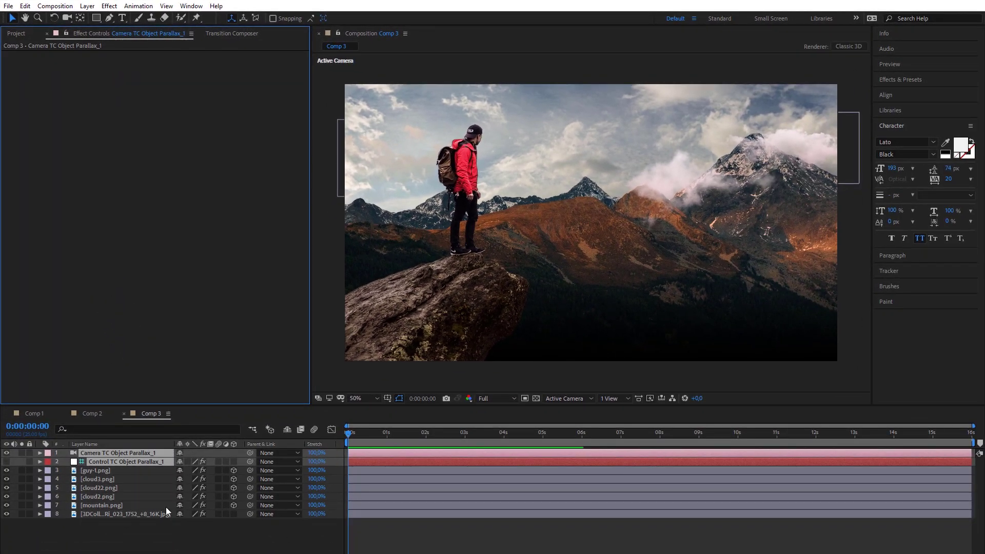
left_click(155, 540)
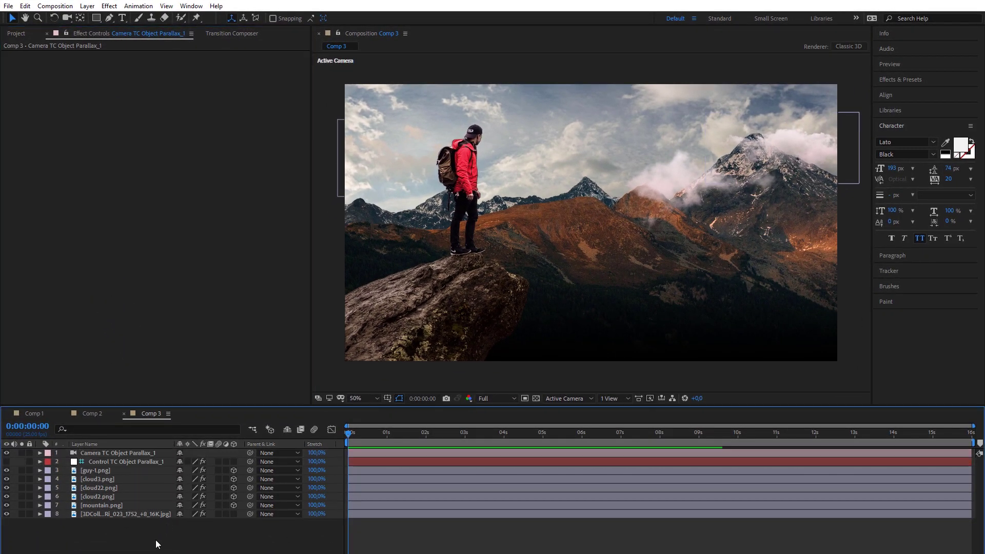
left_click(125, 461)
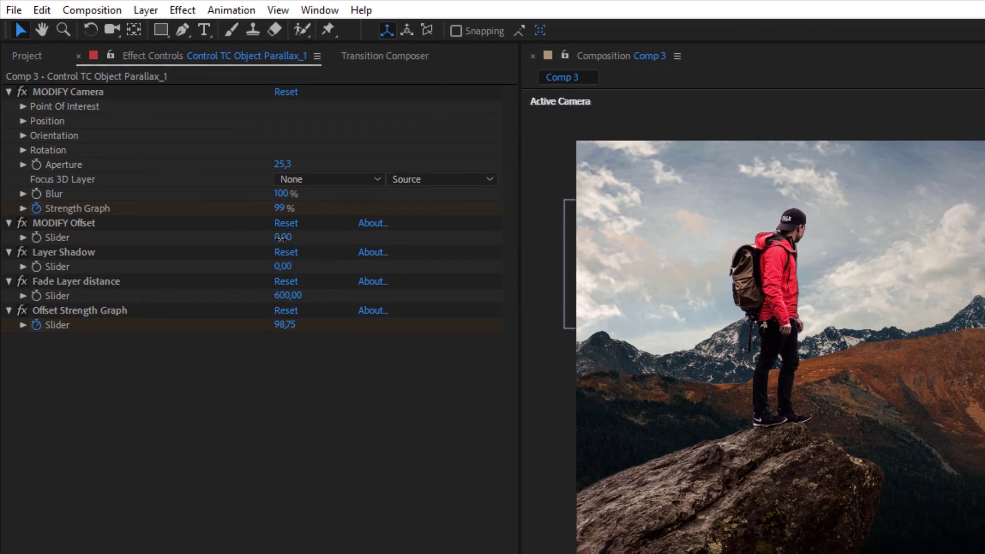
left_click_drag(281, 238, 401, 244)
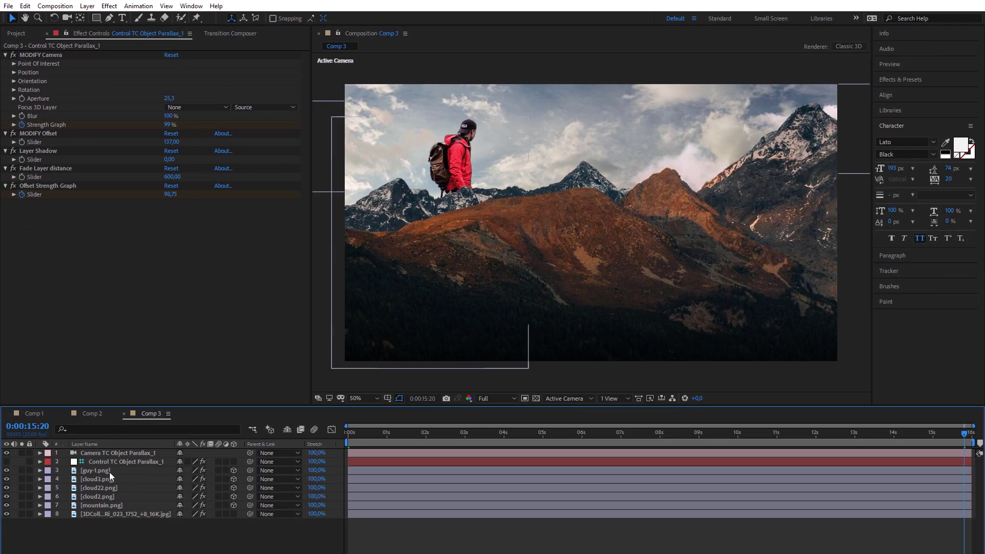
Step: Reorder the parallax layers so guy-1.png sits below the clouds and mountain.png sits directly beneath the control layer
left_click(108, 471)
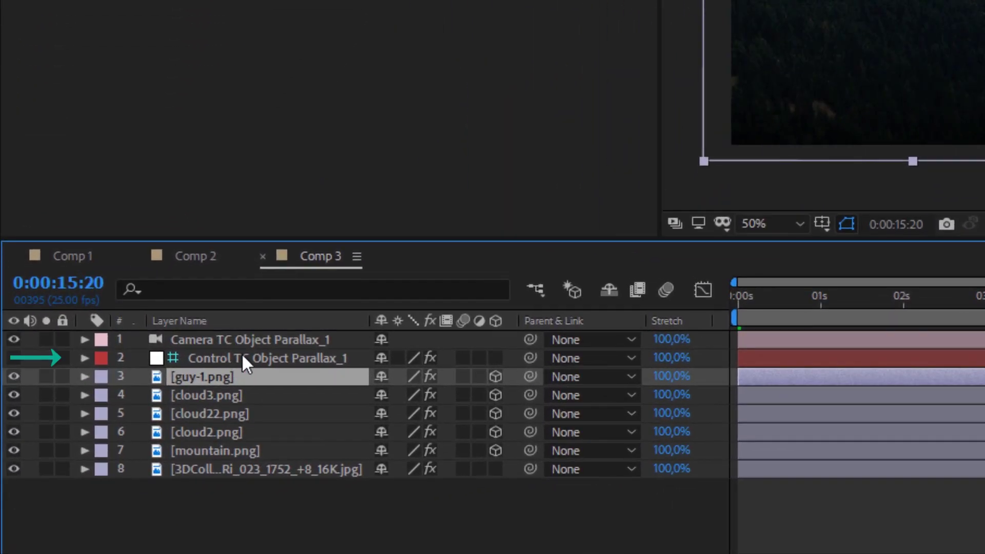
left_click_drag(215, 375, 215, 454)
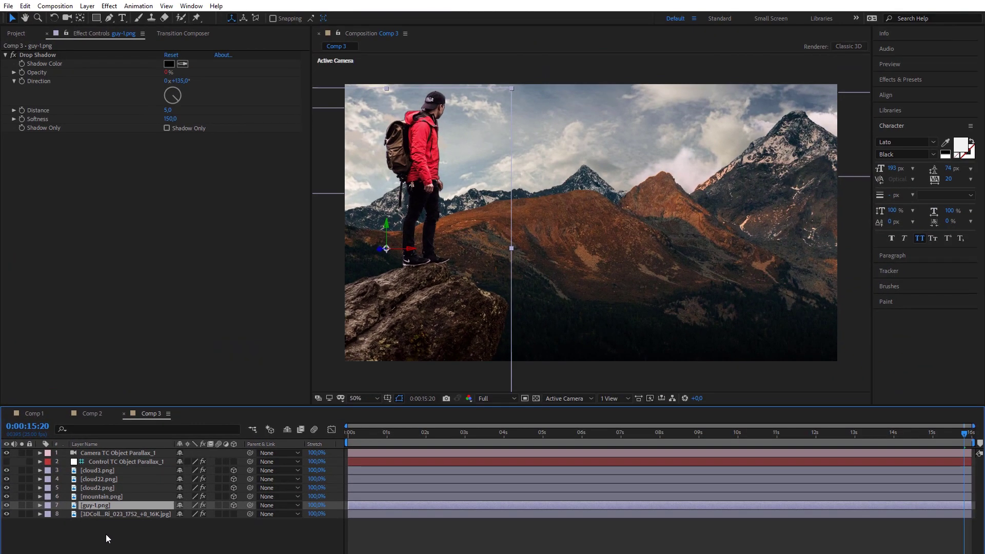
left_click(105, 537)
left_click_drag(105, 496, 110, 467)
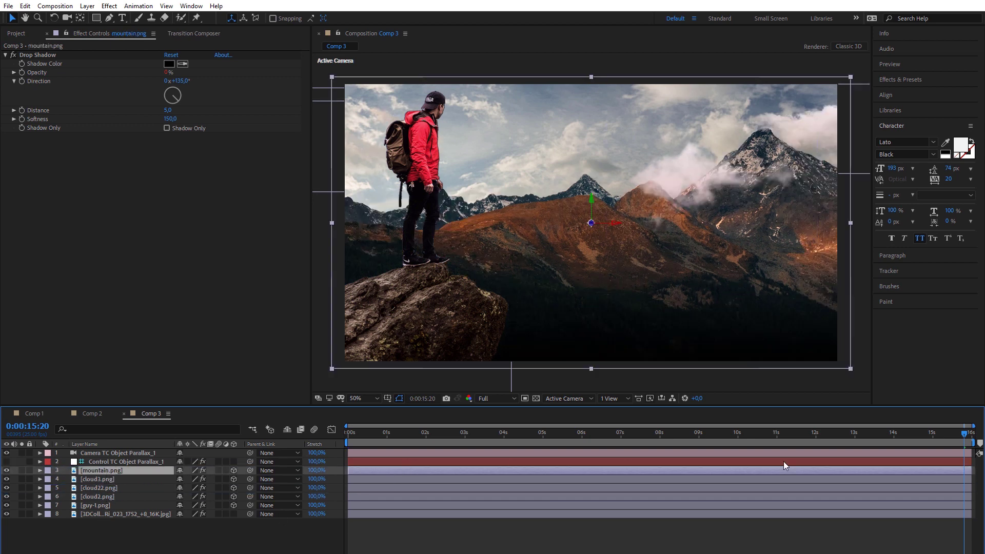
left_click_drag(963, 436, 422, 481)
Step: At the end of the composition, set the control layer's MODIFY Offset slider to 159
key("End")
left_click(118, 462)
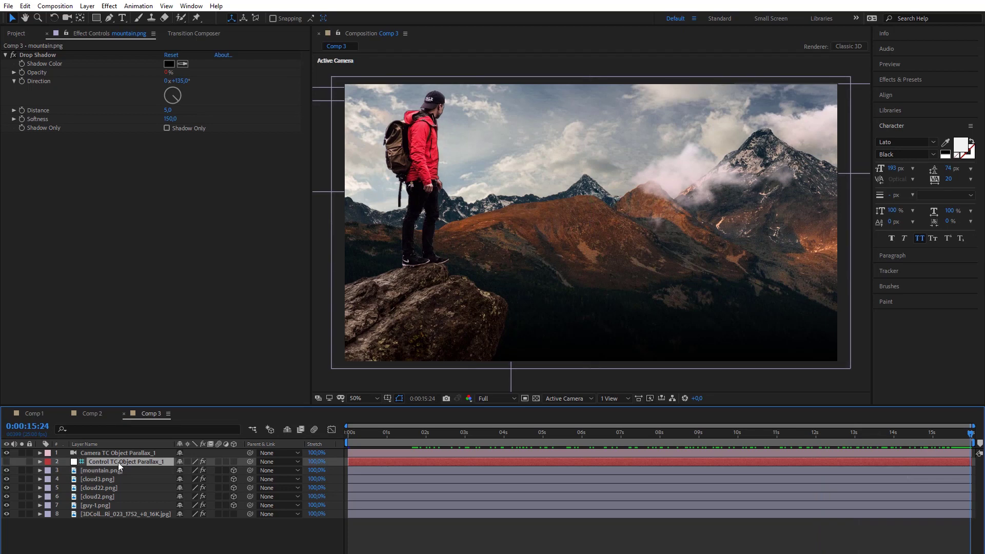
left_click_drag(168, 160, 202, 161)
key("ctrl+z")
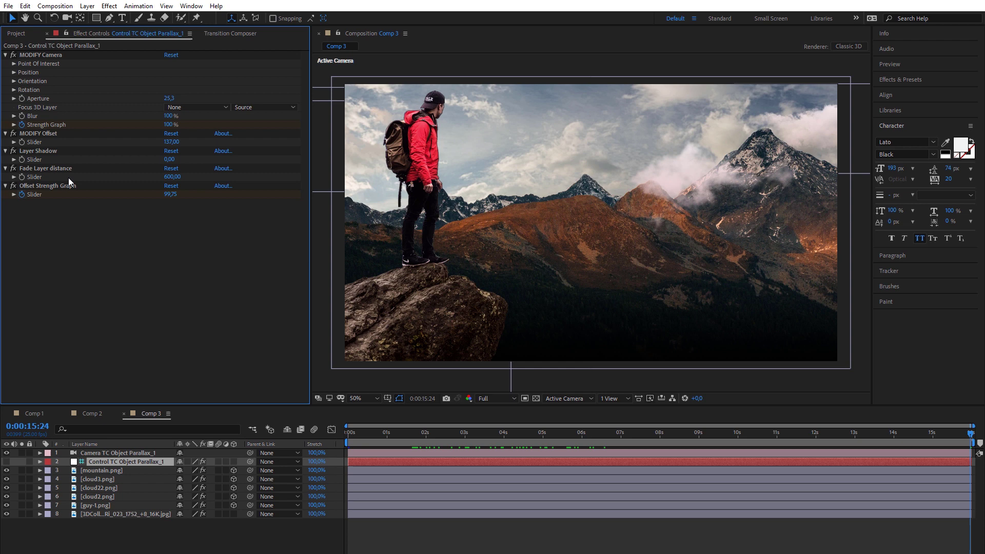
mouse_move(173, 142)
left_mouse_down()
mouse_move(196, 143)
mouse_move(182, 143)
left_mouse_up()
Step: Set the control layer's camera Position Offset Z to 200 and check the movement near the end of the composition
left_click(13, 63)
left_click(15, 99)
left_click(14, 63)
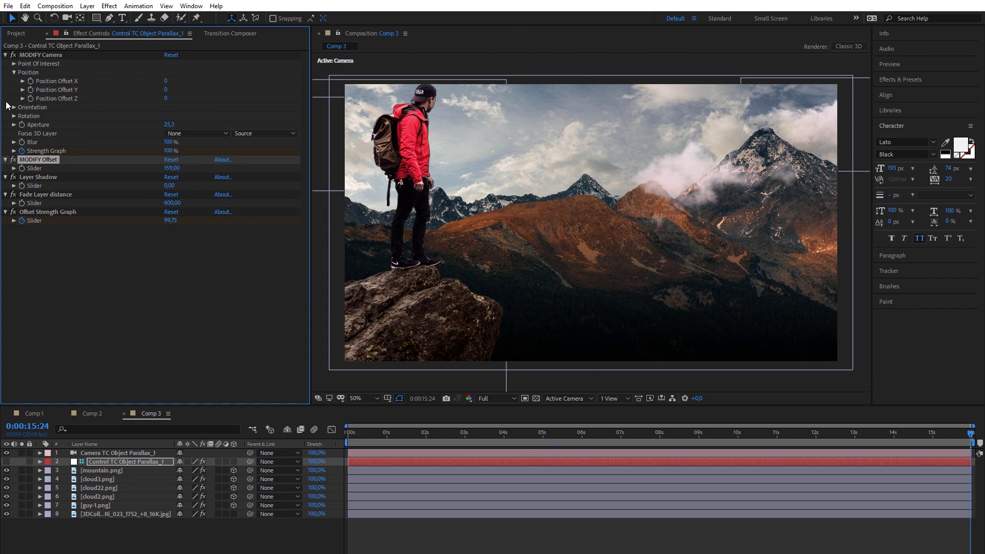
left_click_drag(167, 102, 767, 453)
mouse_move(971, 437)
left_mouse_down()
mouse_move(506, 442)
mouse_move(975, 444)
left_mouse_up()
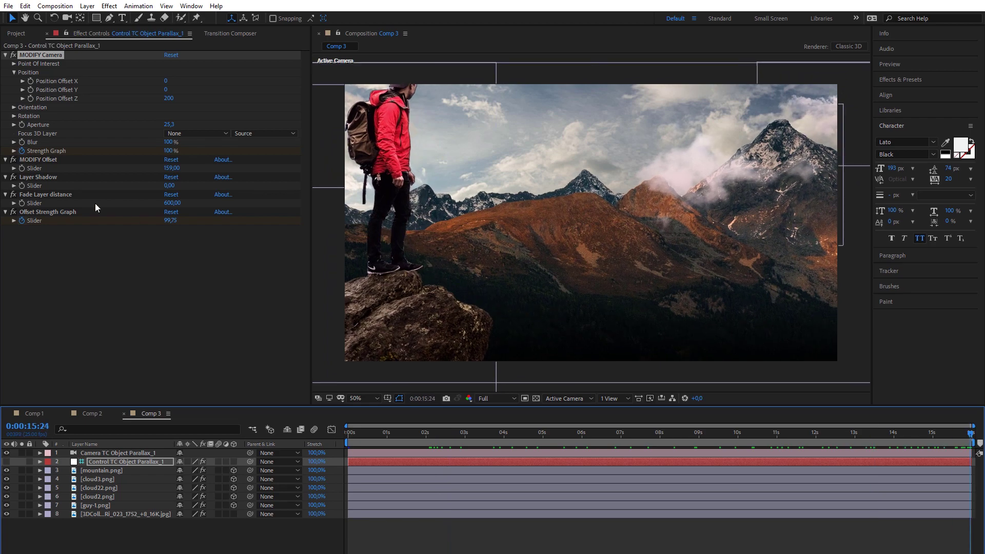
Step: Set the control layer's camera Rotation Z to 8°
left_click(14, 116)
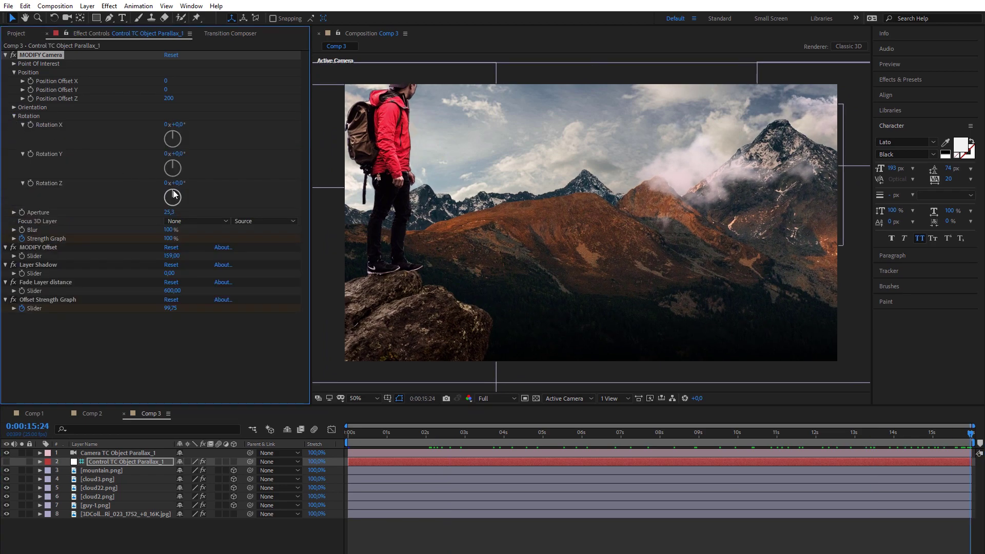
left_click_drag(173, 194, 175, 192)
mouse_move(971, 434)
left_mouse_down()
mouse_move(611, 436)
mouse_move(969, 434)
left_mouse_up()
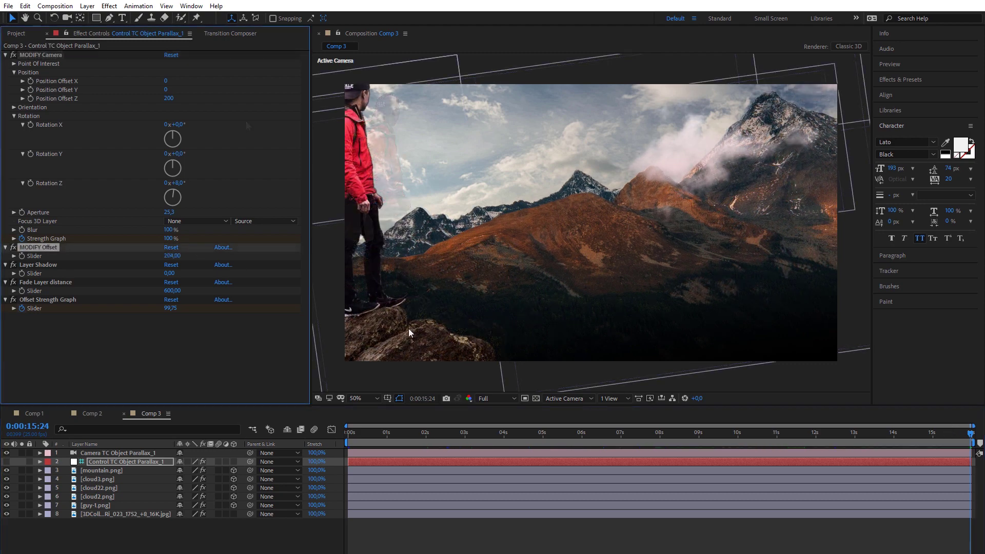
Step: Reposition guy-1.png in the frame and increase the control layer's MODIFY Offset slider to 453
left_click_drag(409, 334, 544, 357)
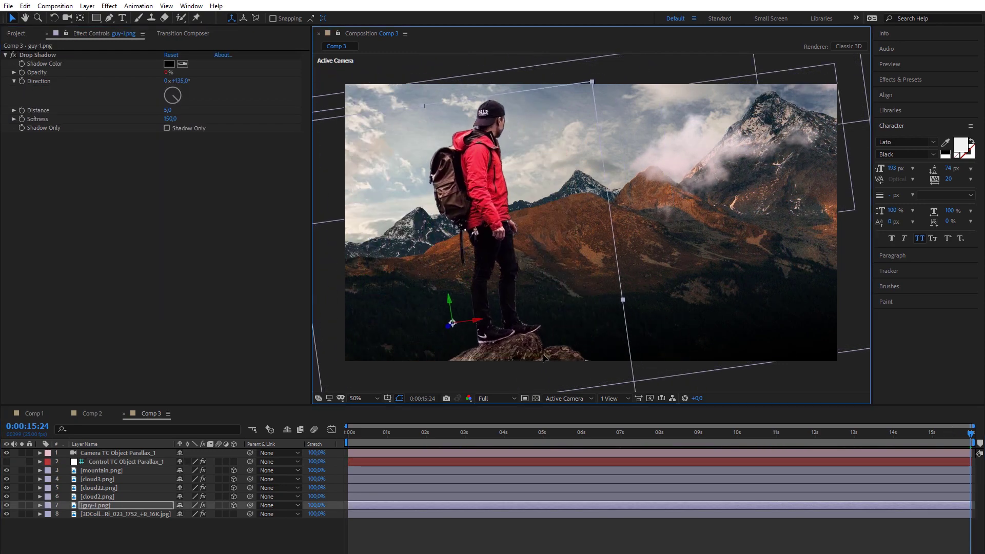
left_click(131, 461)
left_click_drag(172, 256, 261, 256)
left_click(439, 249)
left_click_drag(440, 245, 466, 259)
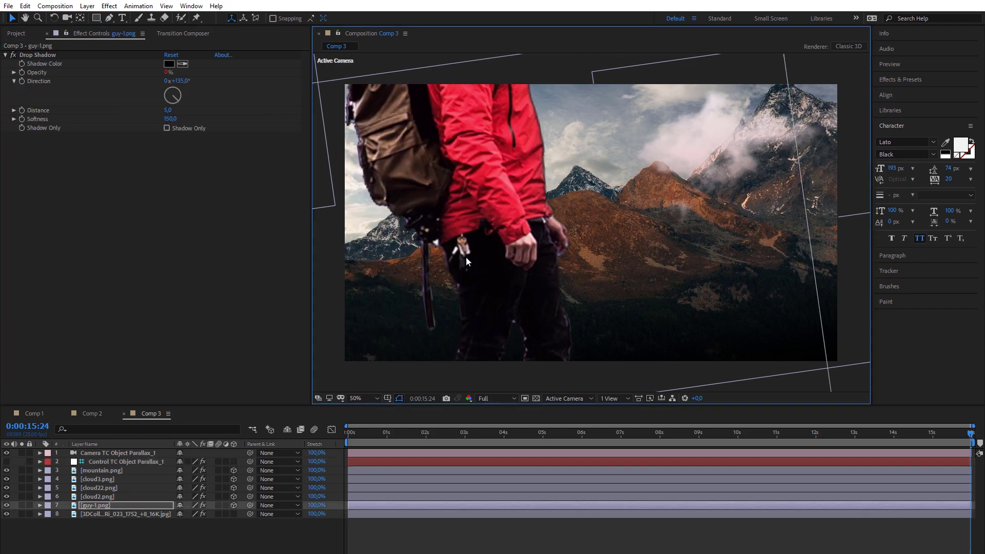
left_click(125, 462)
left_click_drag(176, 258, 220, 263)
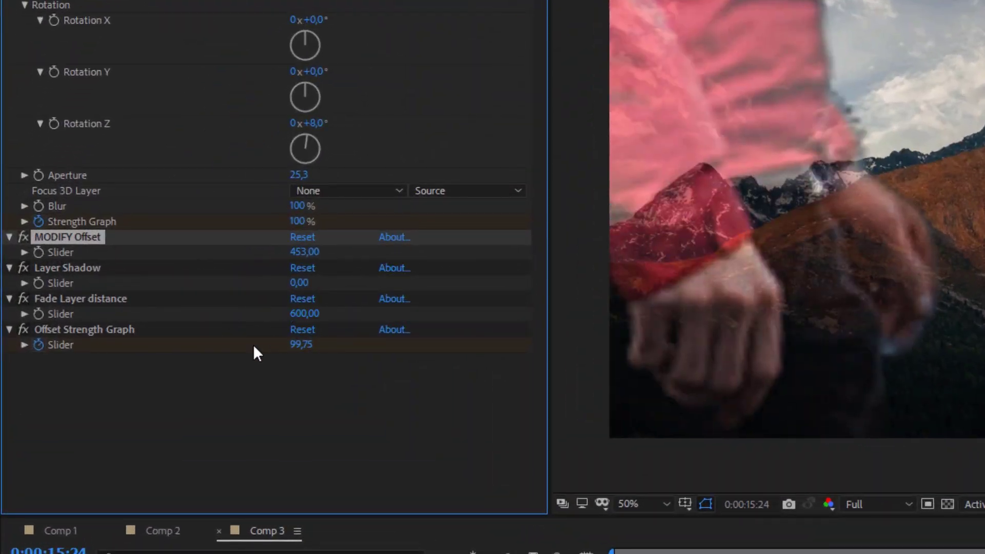
Step: Focus the camera on mountain.png and set the Aperture to 68.3 for a stronger depth-of-field blur
left_click(346, 194)
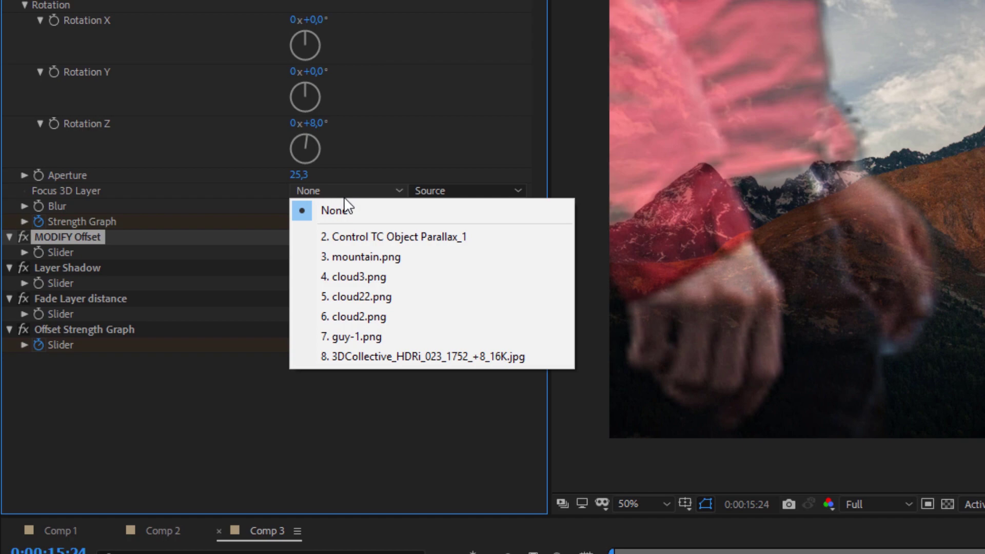
left_click(362, 254)
left_click_drag(300, 175, 324, 176)
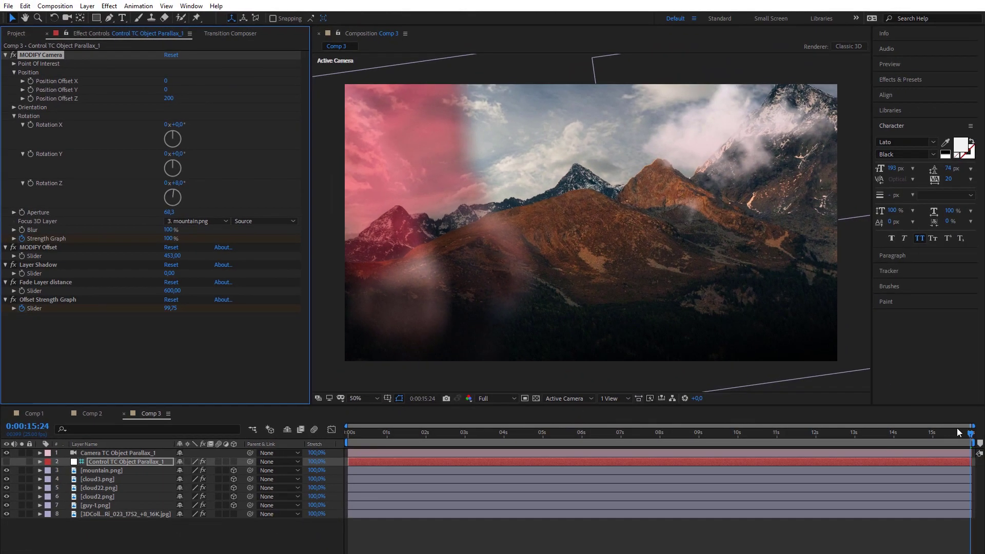
mouse_move(956, 428)
left_mouse_down()
mouse_move(498, 432)
mouse_move(969, 432)
mouse_move(423, 433)
mouse_move(970, 433)
left_mouse_up()
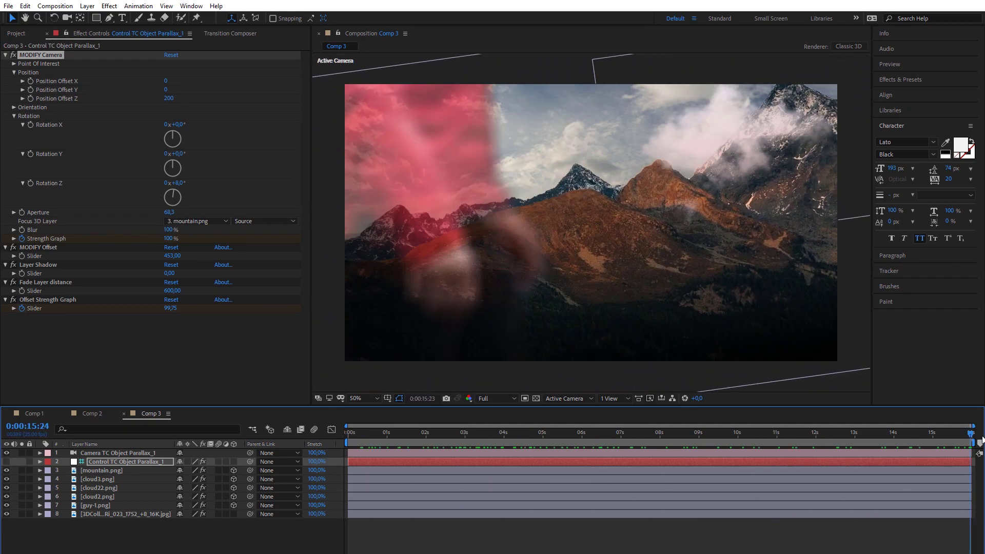
Step: Change the camera's Focus 3D Layer to guy-1.png and set the Fade Layer distance slider to 490
left_click(219, 222)
left_click(218, 304)
left_click_drag(971, 435, 915, 433)
left_click_drag(171, 292, 113, 293)
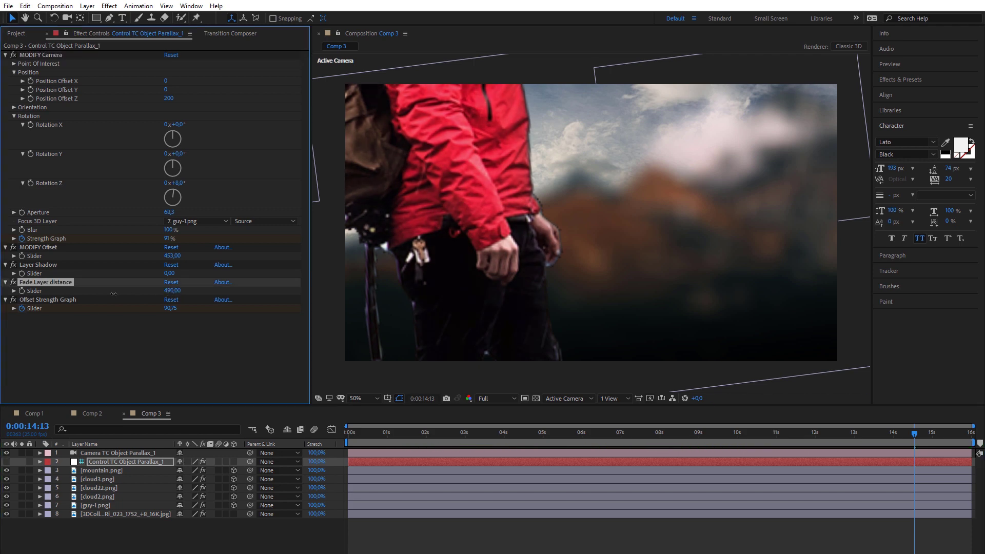
mouse_move(914, 435)
left_mouse_down()
mouse_move(954, 434)
mouse_move(747, 438)
mouse_move(902, 439)
left_mouse_up()
Step: Import cloud33.png from the MOTIONSKILL_PROMO folder into the project
left_click(8, 5)
mouse_move(95, 149)
left_click(183, 149)
scroll(213, 165, "down", 5)
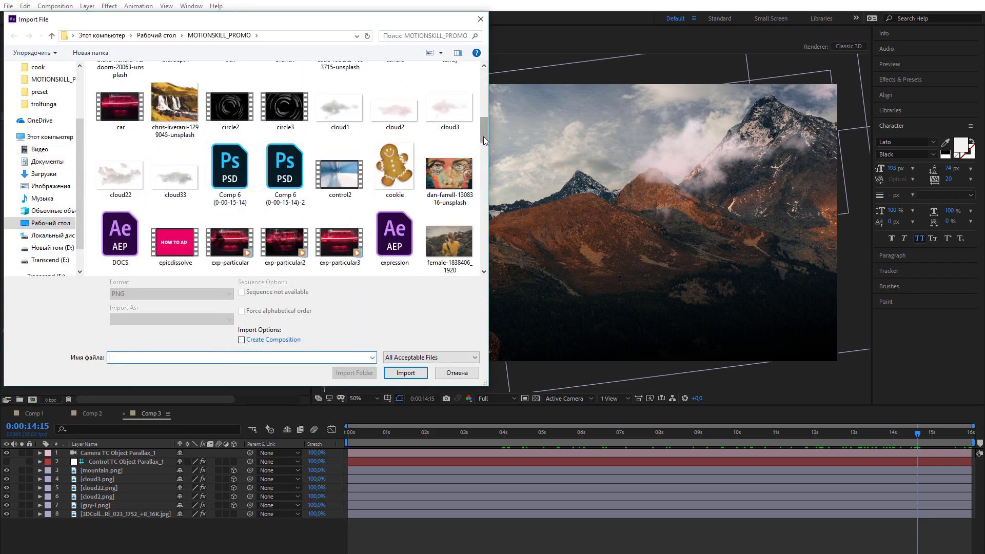
left_click(177, 177)
left_click(405, 365)
Step: Place cloud33.png in Comp 3, scale it to 153%, and position it over the slope below the snowy peak
left_click_drag(51, 194, 575, 204)
key("s")
left_click_drag(194, 462, 221, 462)
left_click_drag(571, 246, 748, 272)
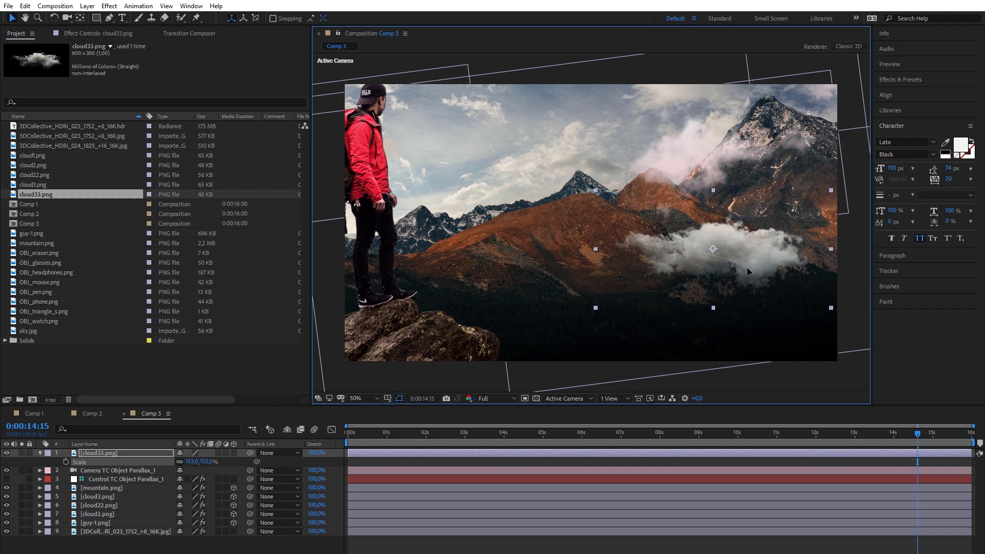
Step: Apply the Out Slide by Z axis (Transform) transition to the whole cloud33.png layer with No Ease
left_click(153, 453)
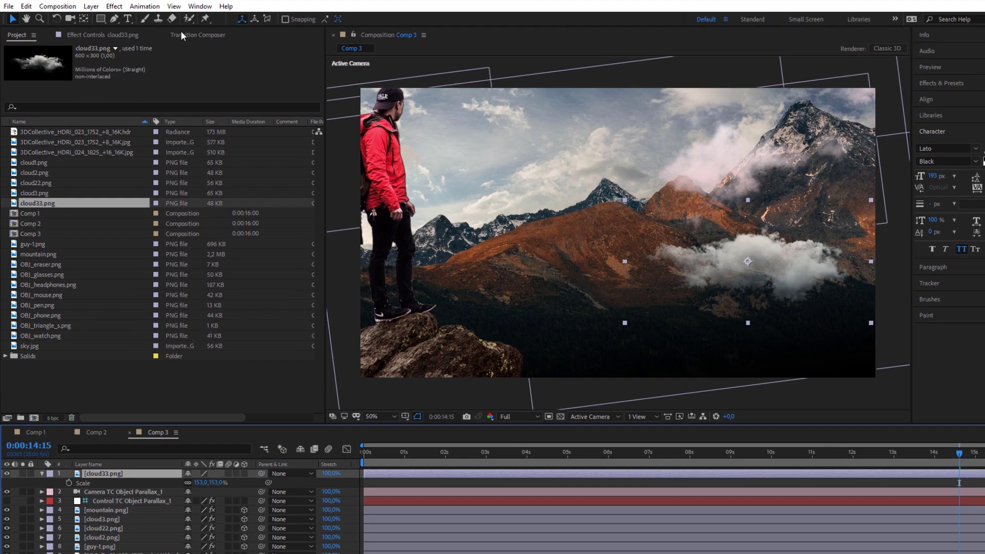
left_click(181, 33)
left_click(77, 98)
left_click_drag(476, 272, 472, 368)
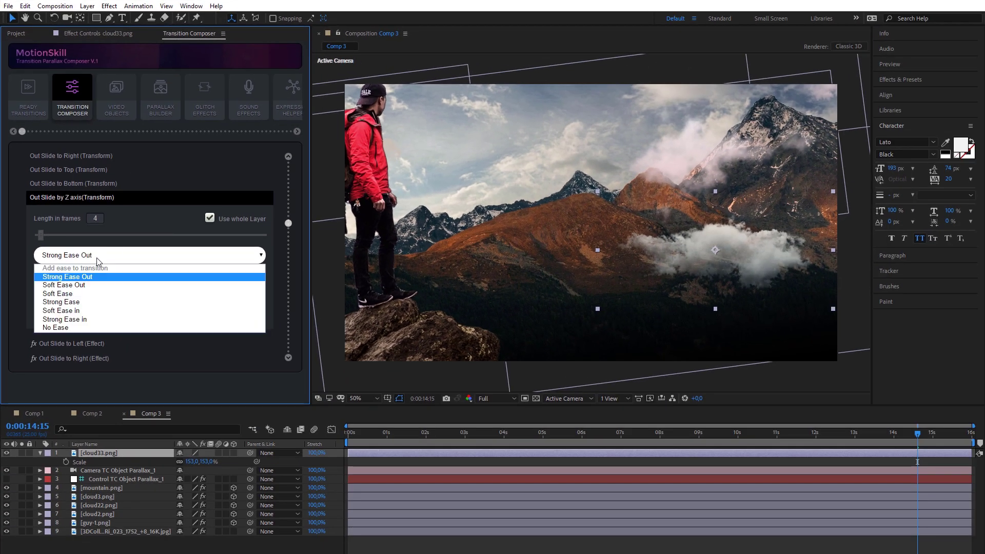
left_click(55, 327)
left_click(103, 315)
Step: Set cloud33.png's MODIFY Position OUT values to Move Z -3000 and Move 3000, and check the slide across the composition
type("-3000")
key("Return")
left_click_drag(167, 162, 613, 231)
left_click_drag(355, 433, 587, 434)
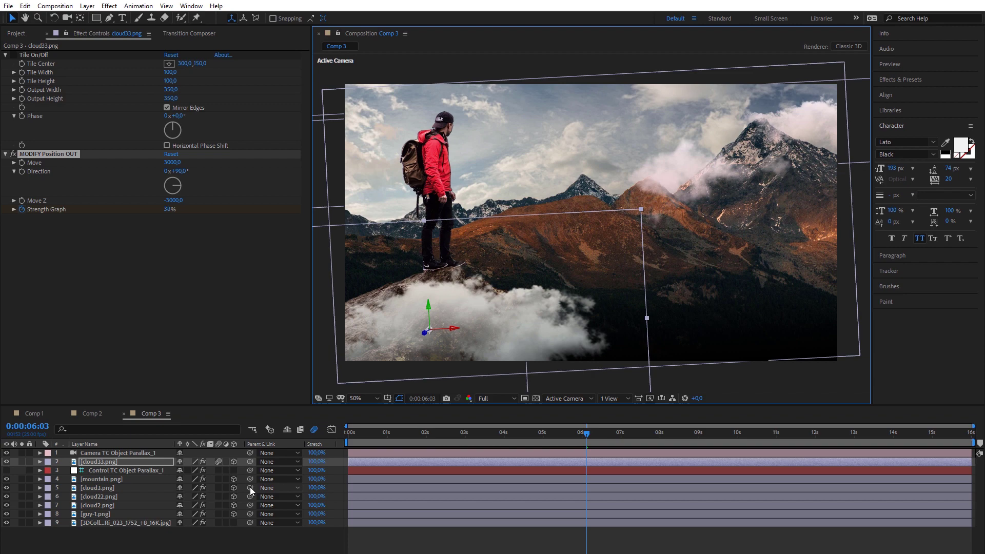
Step: Scale cloud33.png up to 186%
key("s")
left_click_drag(193, 470, 211, 470)
left_click_drag(580, 435, 688, 436)
Step: Set the MODIFY Position OUT Move value of cloud33.png to 2000
left_click(172, 163)
type("200")
key("Return")
left_click(174, 162)
type("2000")
key("Return")
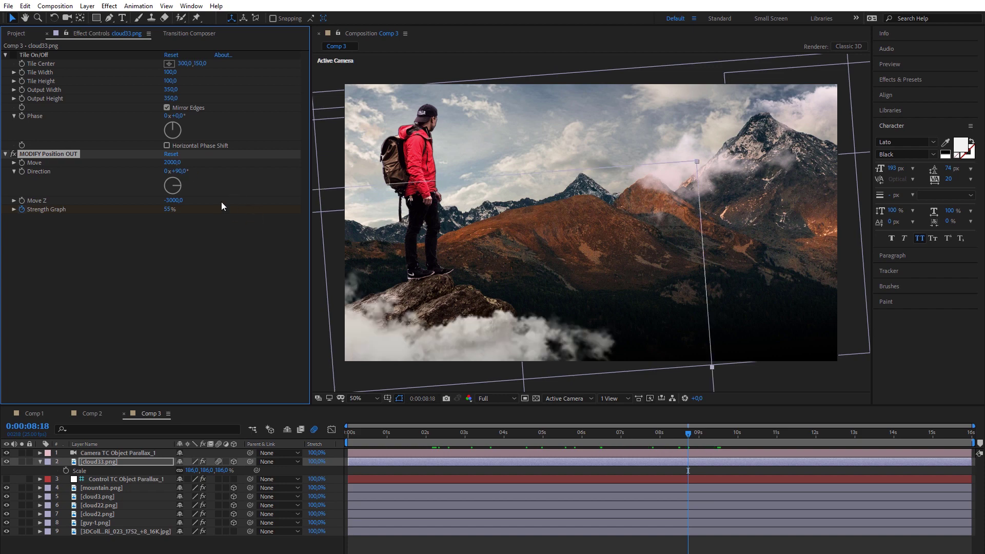
Step: Fine-tune the MODIFY Position OUT Direction of cloud33.png and reposition the cloud in the frame
left_click_drag(180, 182, 180, 186)
left_click(581, 434)
left_click_drag(621, 408, 785, 360)
left_click_drag(179, 183, 181, 184)
left_click_drag(770, 434, 792, 455)
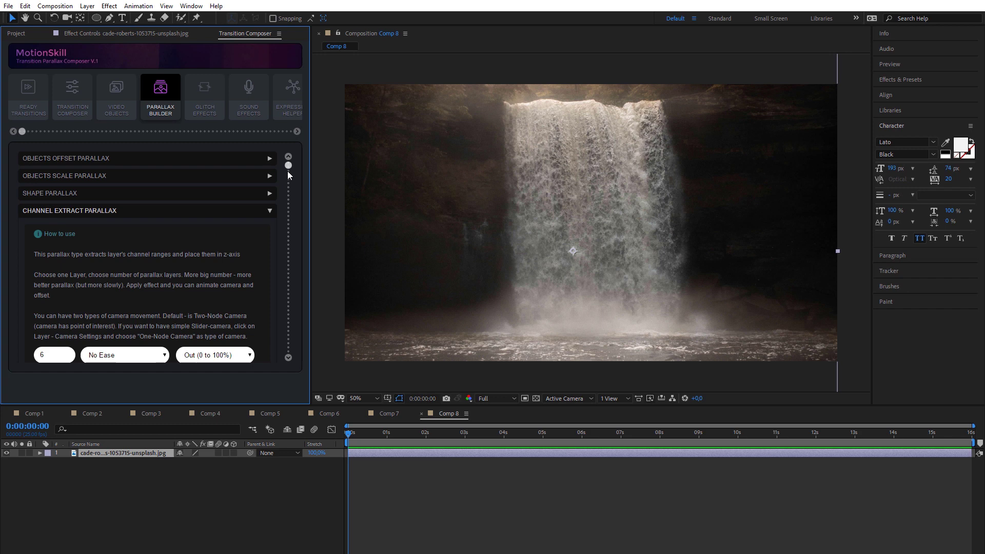
Step: Add a Channel Extract parallax with 6 layers, No Ease and Out (0 to 100%) to the waterfall image
left_click_drag(289, 174, 304, 349)
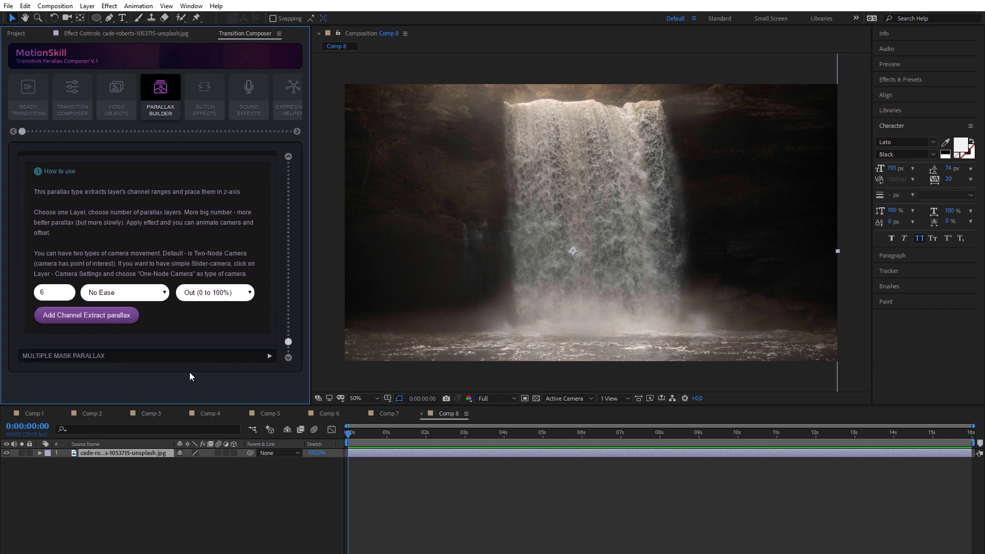
left_click(95, 317)
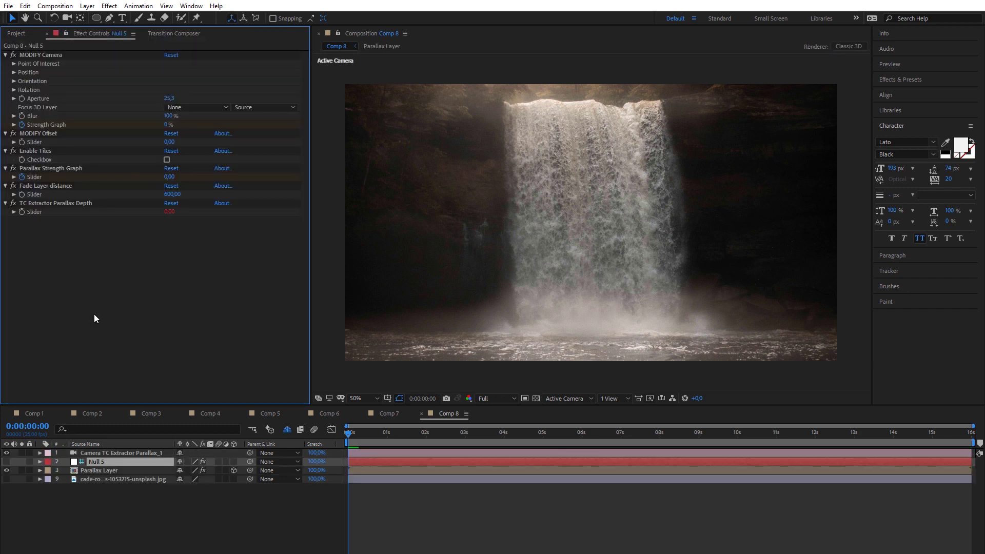
left_click_drag(349, 434, 922, 438)
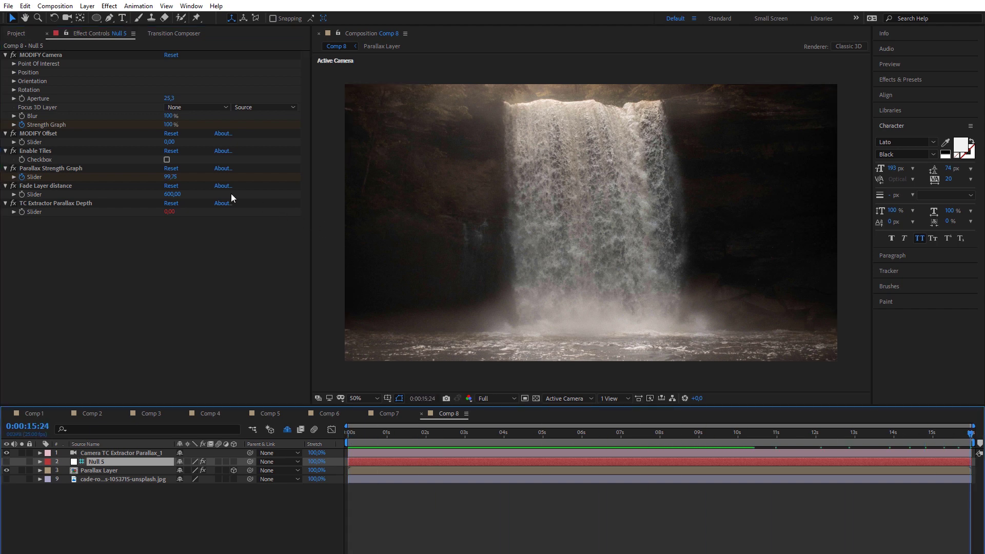
Step: Set the waterfall control layer's MODIFY Offset slider to about -659 and preview the parallax along the timeline
left_click_drag(169, 146, 45, 144)
left_click_drag(171, 144, 1, 133)
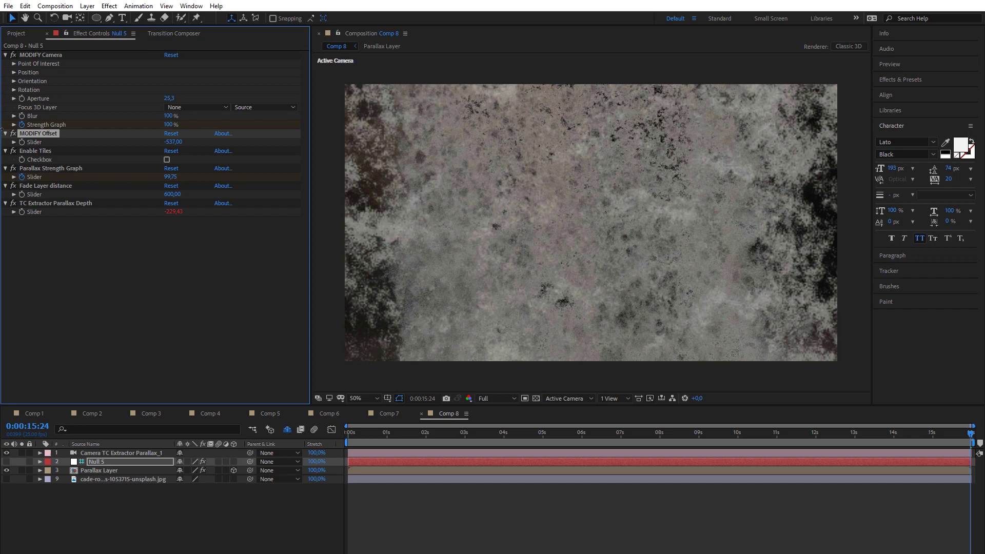
left_click_drag(167, 142, 156, 162)
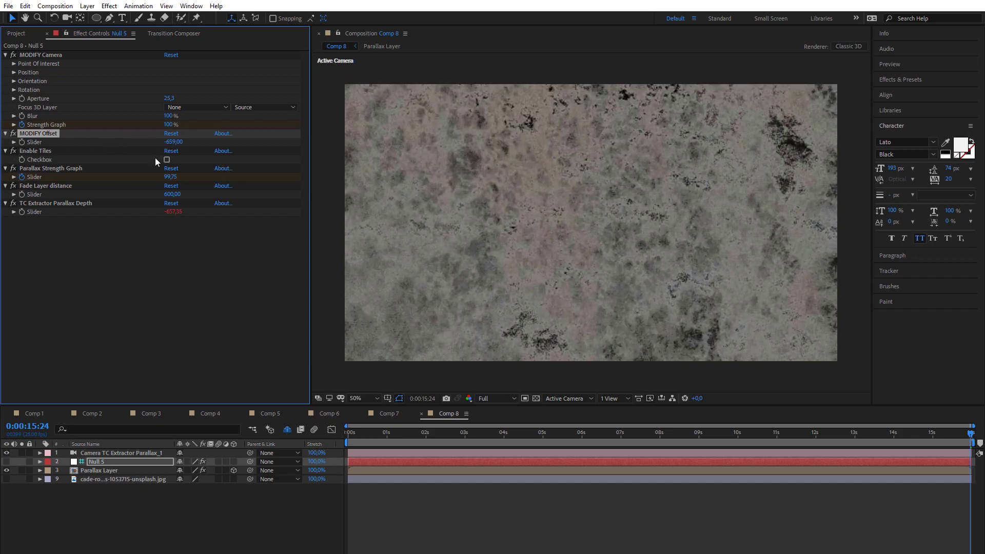
left_click_drag(971, 436, 737, 438)
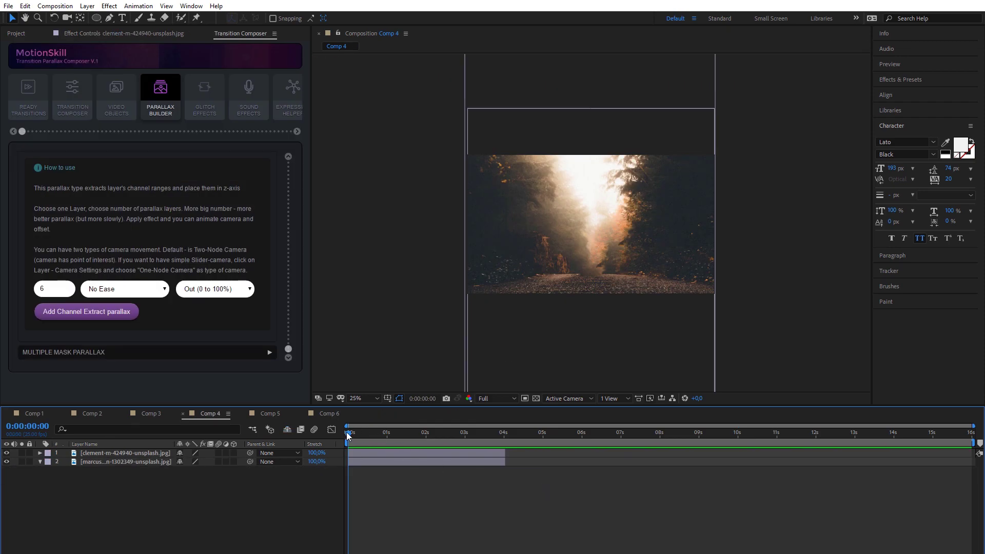
Step: Hide the forest road layer and add an Out Slide to Top (Transform) transition over the whole snowy road layer with No Ease
left_click(370, 462)
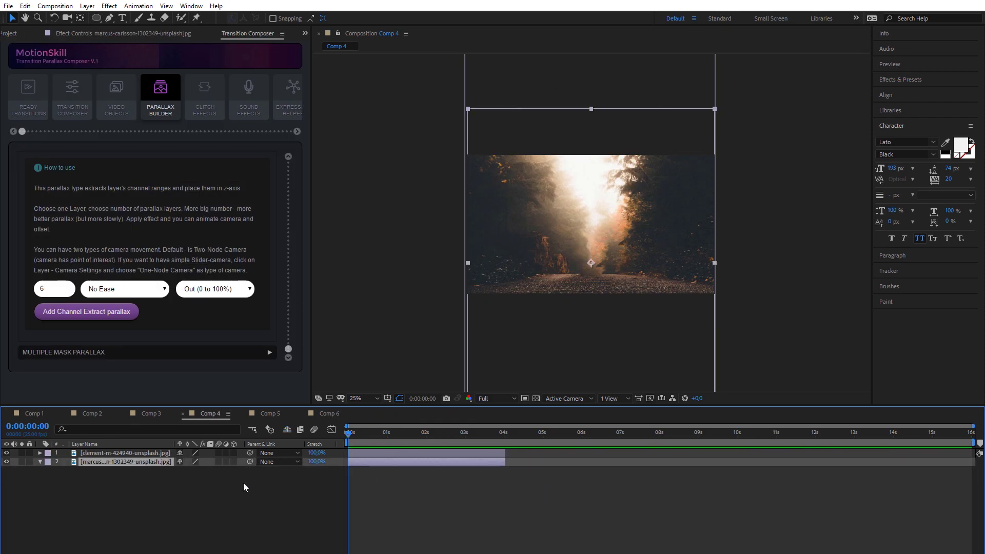
left_click(152, 452)
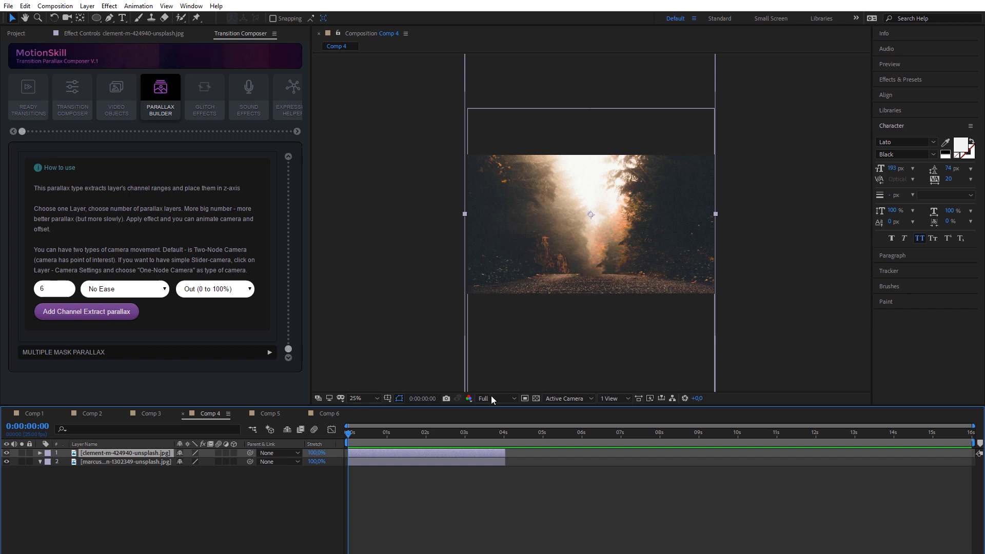
left_click(7, 455)
left_click(97, 462)
left_click(60, 115)
left_click(77, 301)
scroll(69, 275, "down", 2)
left_click(68, 279)
Step: Set the snowy road layer's MODIFY Position OUT Move value to 300 and preview the slide
left_click(467, 434)
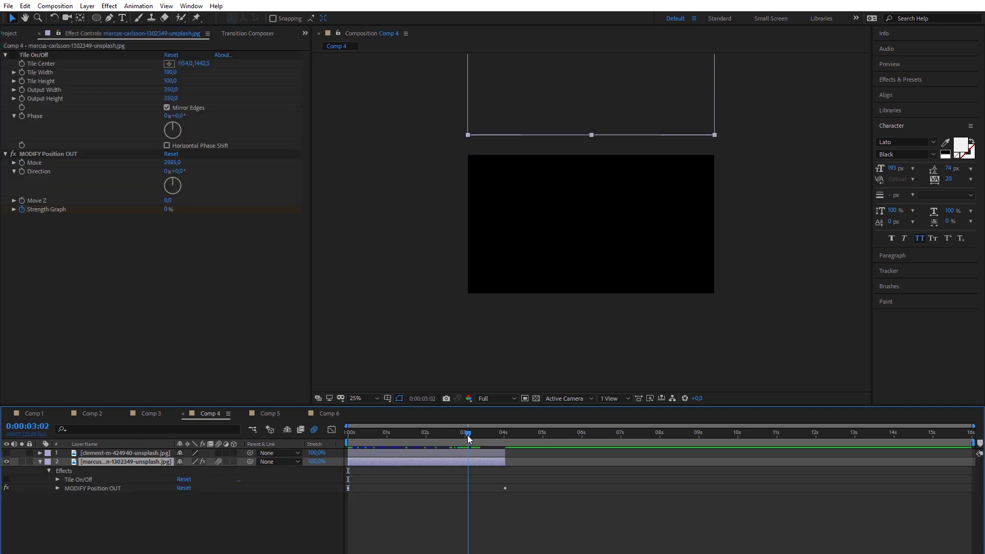
left_click(172, 163)
type("300")
key("Return")
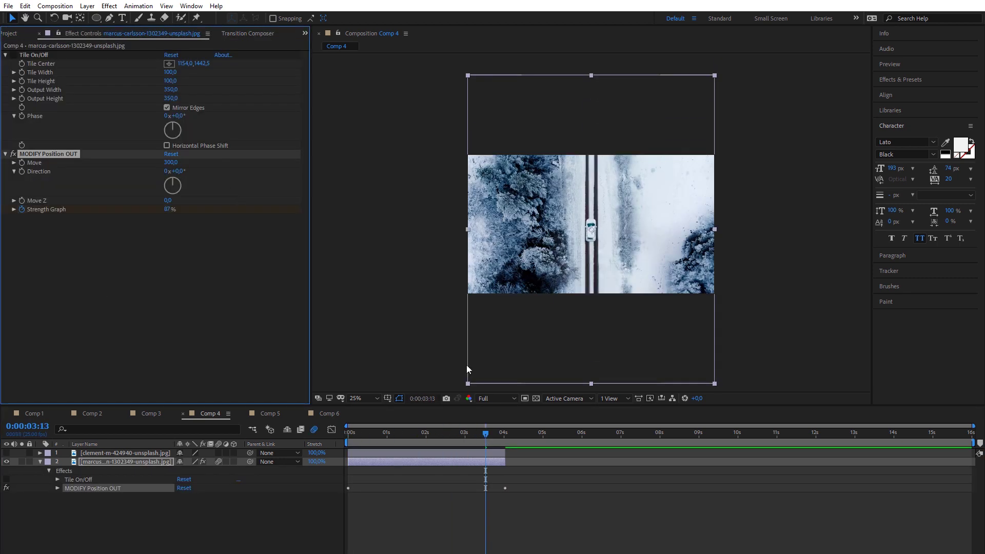
left_click_drag(486, 434, 434, 434)
left_click(498, 434)
Step: Set the snowy road layer's MODIFY Position OUT Move value to 500 and return to the composition's start
left_click(172, 163)
type("5")
key("Return")
left_click(347, 434)
Step: Show the forest road layer again and add a Channel Extract parallax with 6 layers, No Ease and Out (0 to 100%) to it
left_click(160, 453)
left_click(6, 453)
left_click(234, 37)
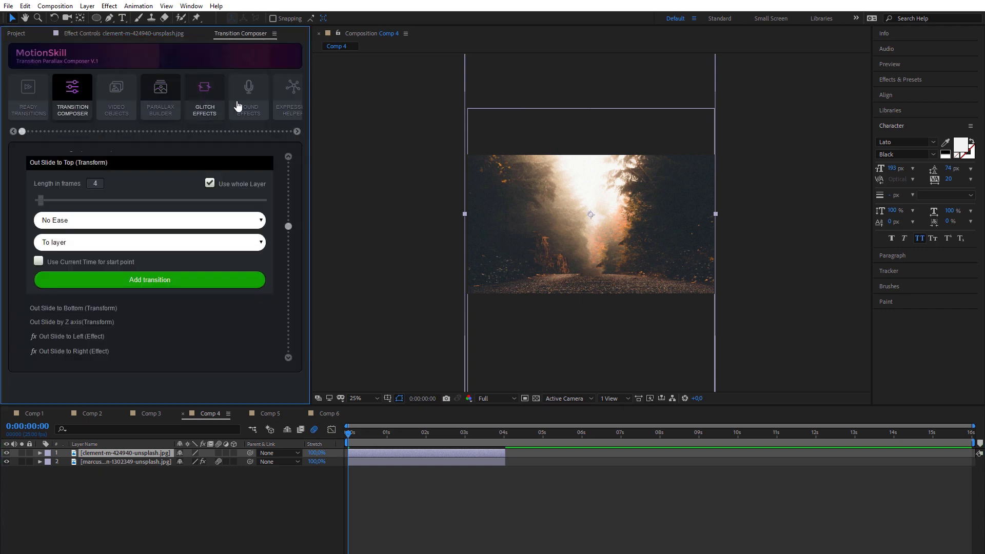
left_click(161, 95)
scroll(257, 224, "down", 3)
left_click(117, 312)
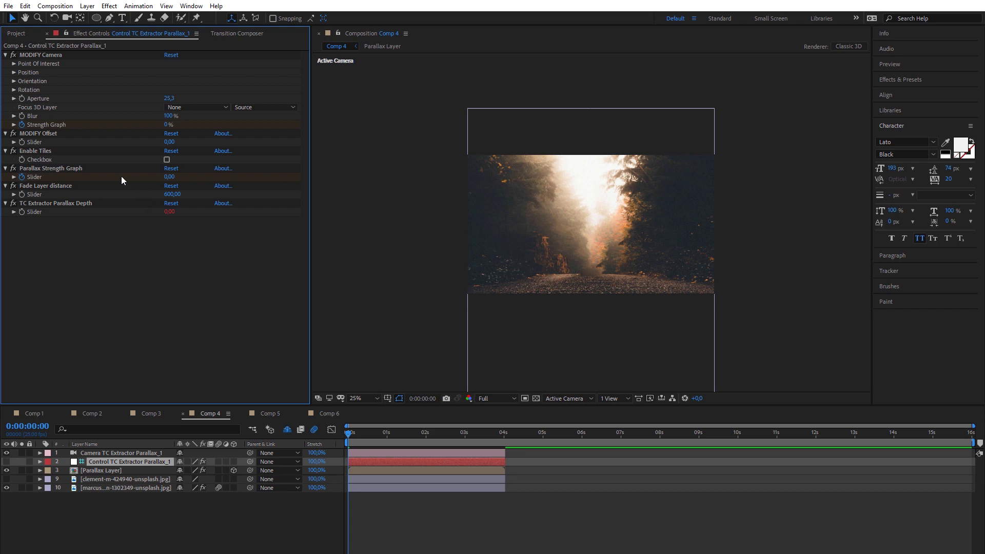
key("Return")
left_click_drag(380, 433, 505, 440)
Step: Precompose the snowy road layer and open the resulting composition
left_click(154, 487)
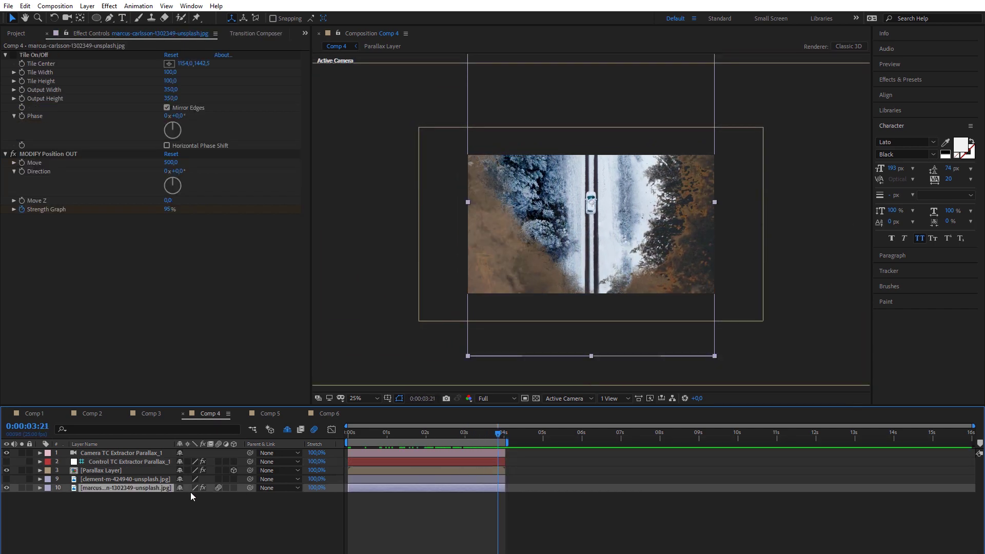
right_click(156, 487)
left_click(169, 440)
left_click(518, 357)
double_click(162, 488)
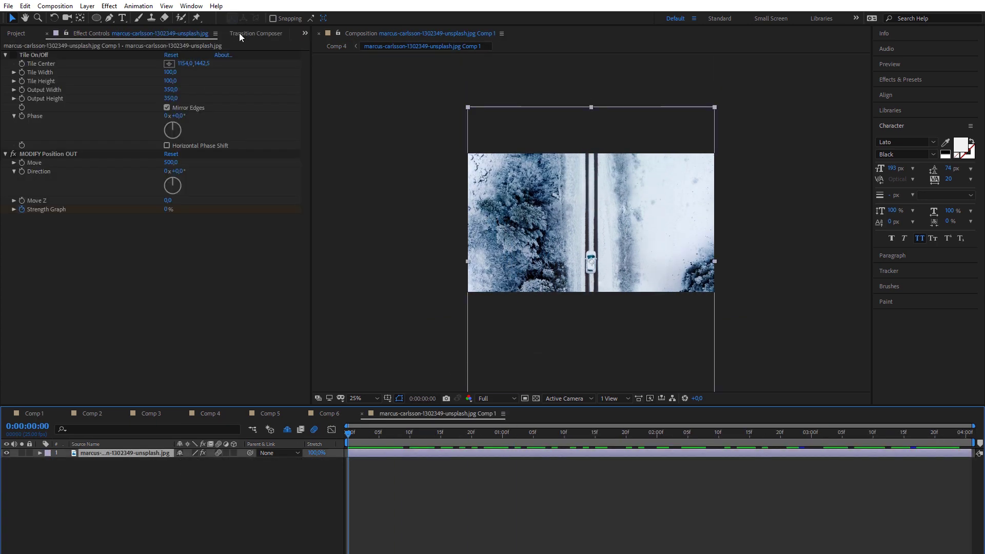
Step: Add a Channel Extract parallax to the snowy road image and set its MODIFY Offset slider to about -252
left_click(239, 33)
left_click(127, 309)
left_click_drag(351, 436, 966, 436)
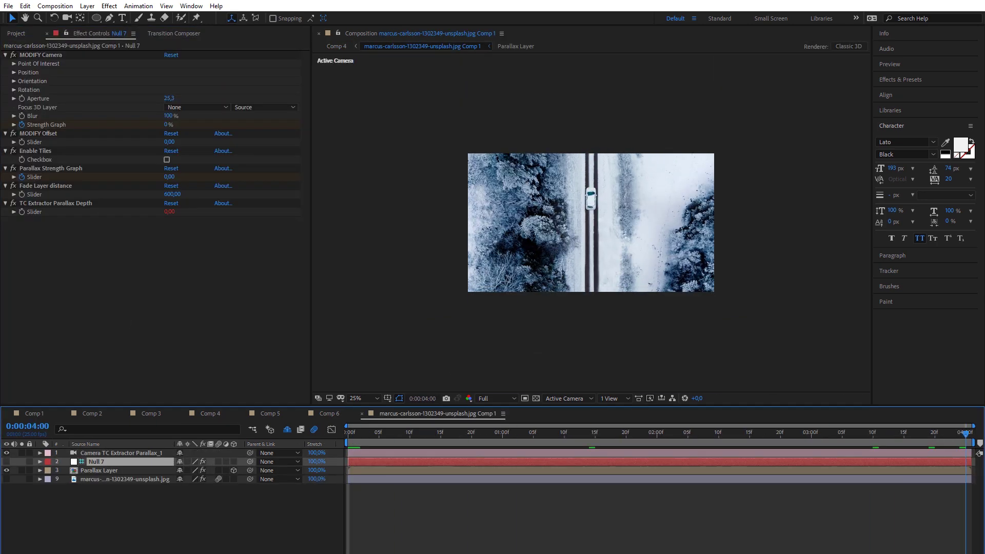
left_click_drag(172, 144, 42, 143)
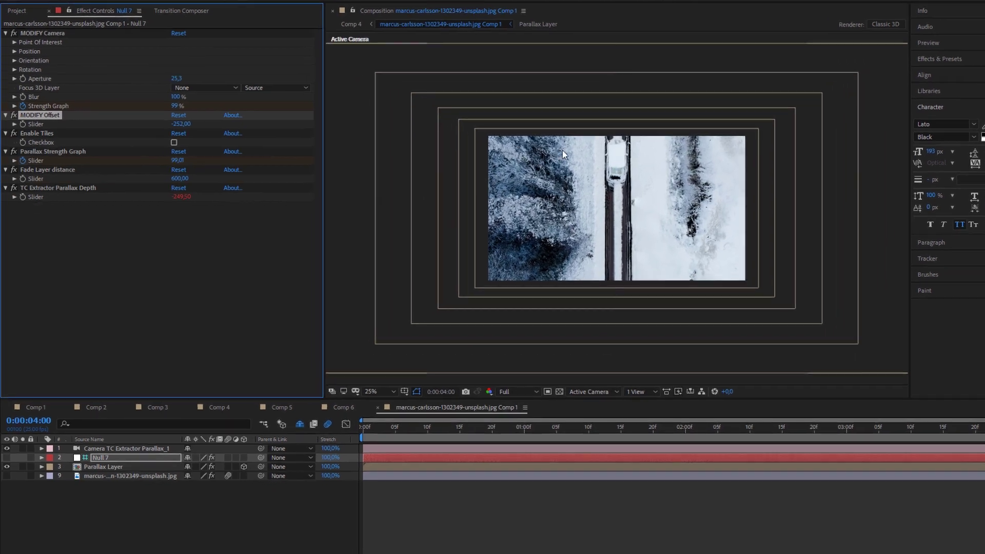
Step: Open the snowy road's Parallax Layer composition and draw a rectangular mask over the road strip, adjusting the mask's settings
scroll(623, 211, "up", 1)
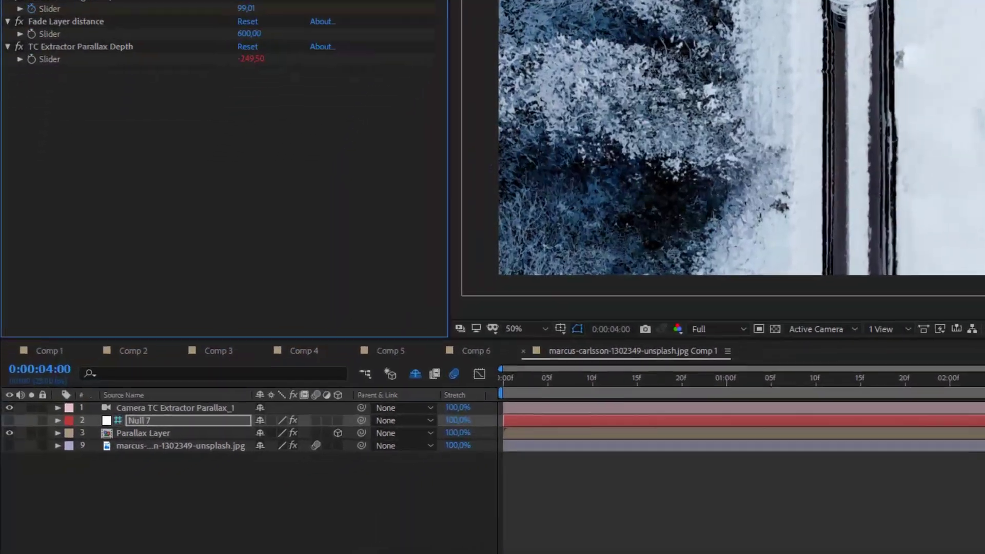
double_click(154, 434)
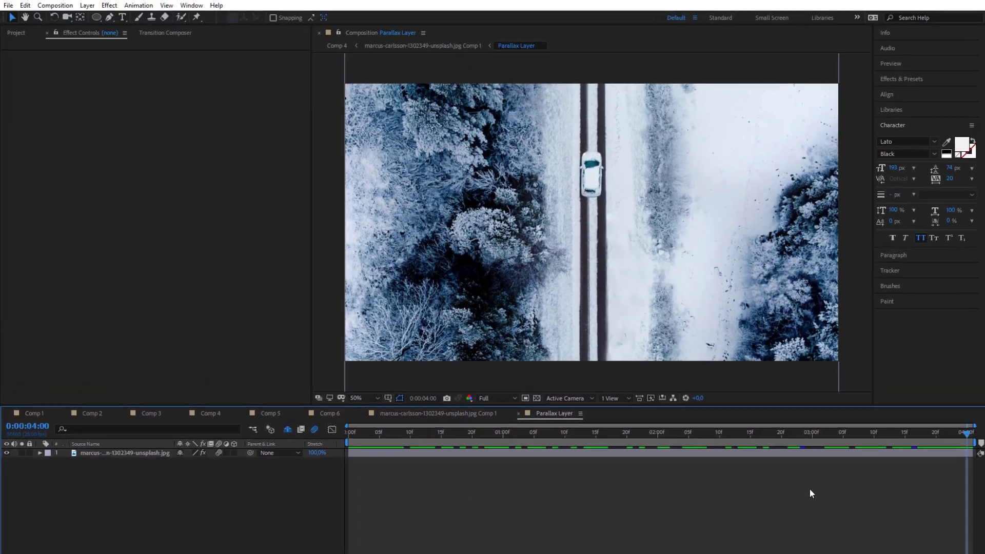
scroll(700, 250, "down", 2)
scroll(606, 260, "down", 1)
left_click(106, 453)
left_click(98, 18)
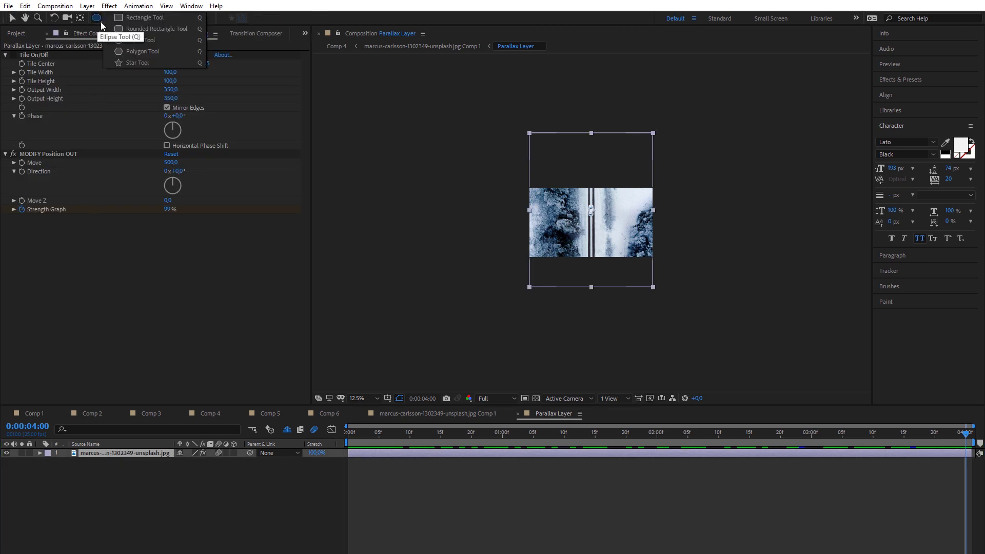
left_click(144, 21)
left_click_drag(582, 127, 601, 287)
key("m")
left_click(190, 469)
left_click(205, 504)
Step: Return to the snowy road precomposition, show the original image layer beneath the Parallax Layer and preview the motion
left_click(449, 414)
left_click(129, 495)
left_click(7, 478)
left_click(109, 479)
left_click_drag(354, 435, 941, 432)
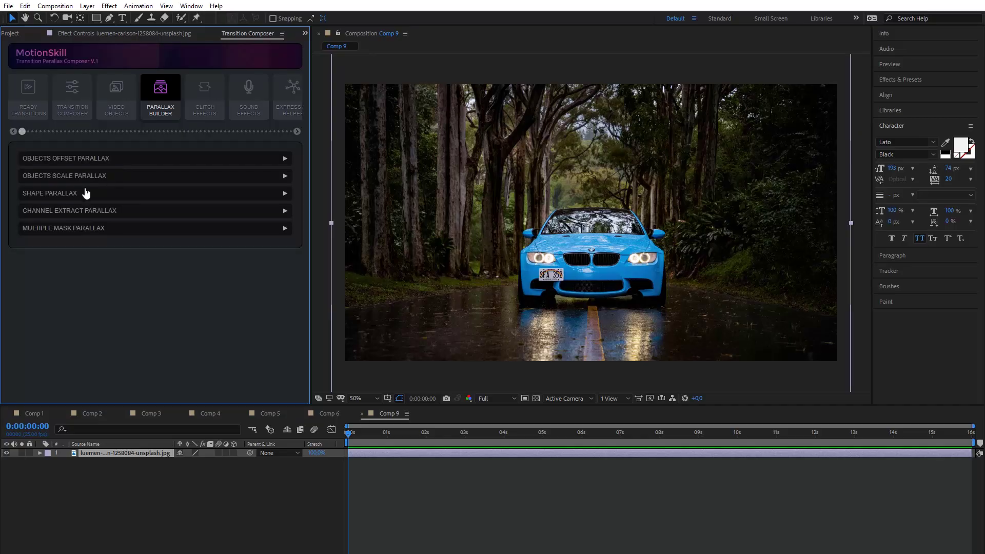
Step: Add a Shape Parallax to the blue car image in Comp 9 and preview it along the timeline
left_click(95, 194)
left_click(65, 263)
left_click_drag(349, 434, 760, 434)
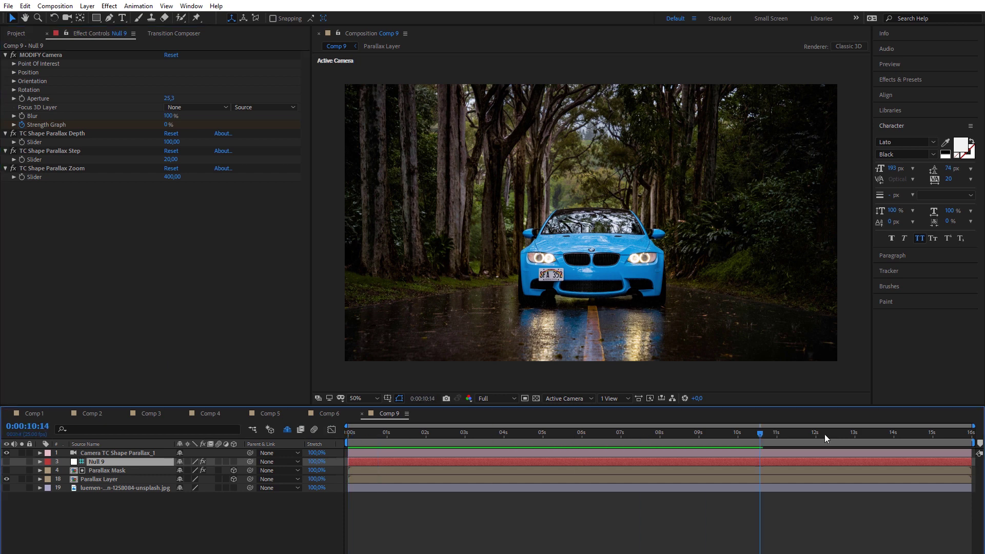
Step: Set the MODIFY Camera position offsets to X -50, Y -140 and Z 490
left_click(14, 72)
left_click_drag(164, 100, 191, 100)
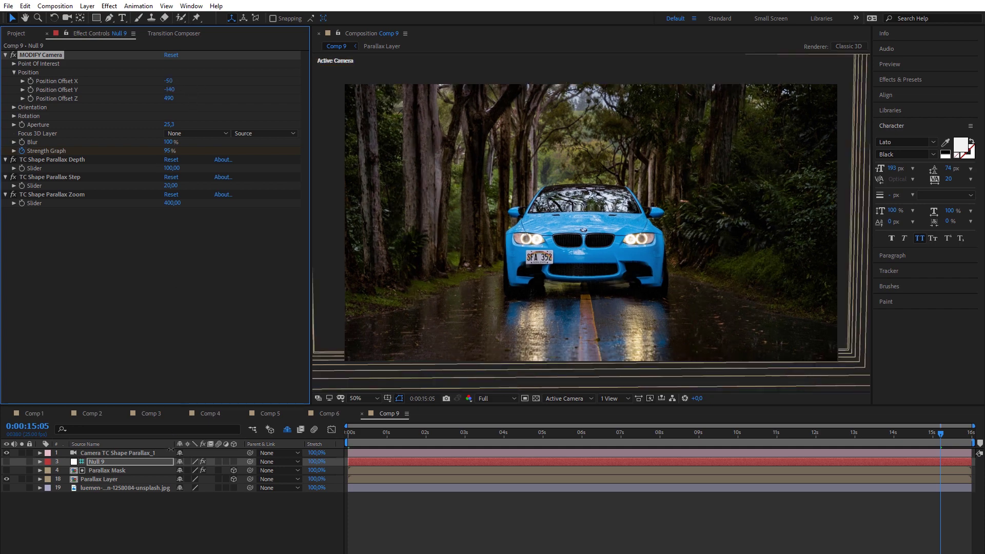
left_click(120, 502)
Step: Open the Parallax Mask composition and compare the Parallax Circle Shape with the Parallax Shape by toggling their visibility
double_click(112, 470)
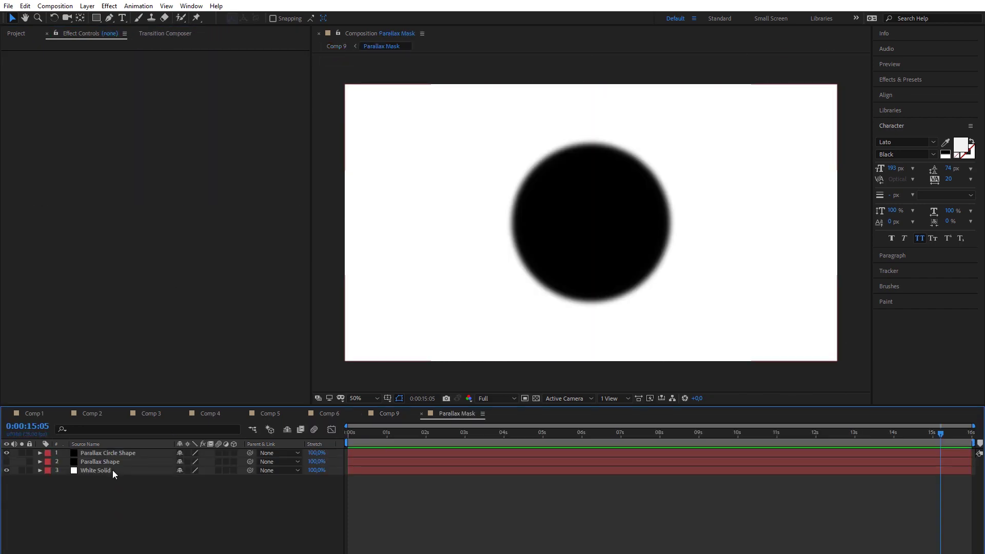
left_click(107, 453)
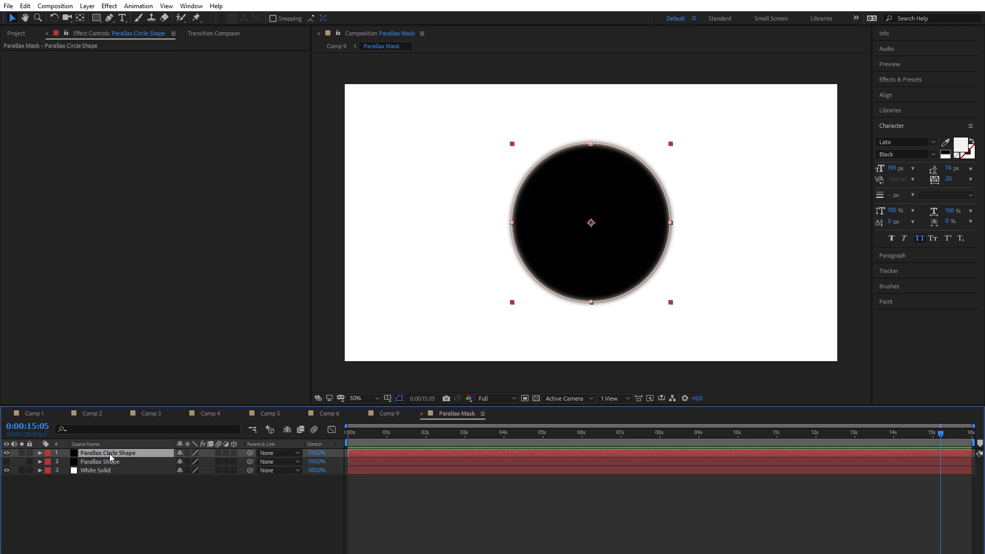
left_click(59, 512)
left_click(7, 453)
left_click(7, 463)
left_click(7, 461)
left_click(7, 453)
Step: Reduce the Parallax Circle Shape's mask feather to 0 pixels and preview the result in Comp 9
left_click(110, 453)
key("f")
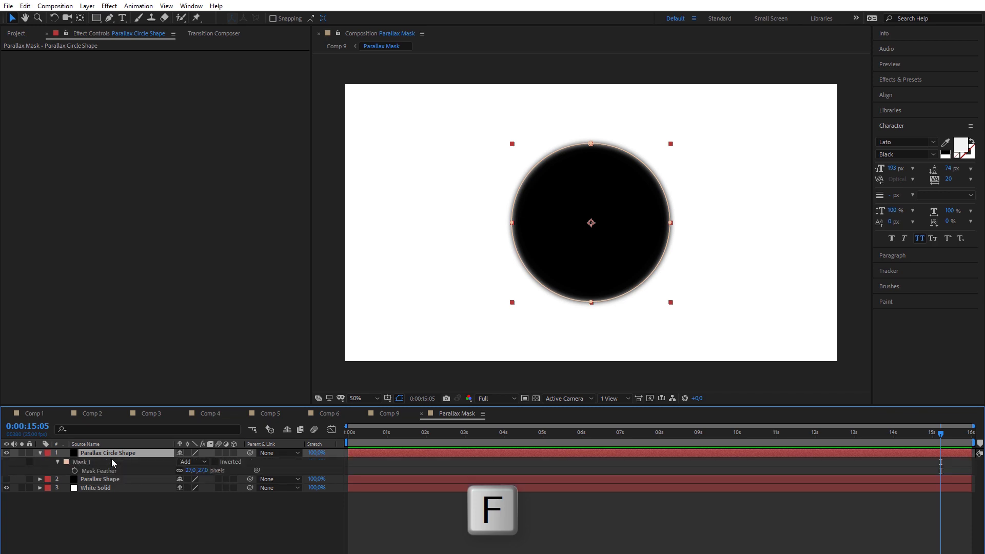
left_click_drag(192, 470, 117, 469)
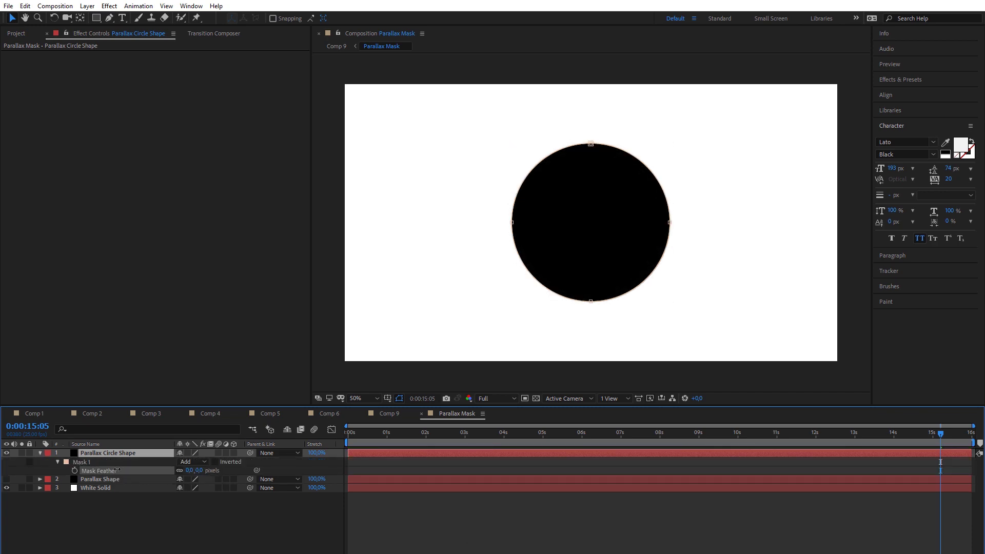
left_click(124, 512)
left_click(389, 413)
left_click_drag(411, 431, 976, 440)
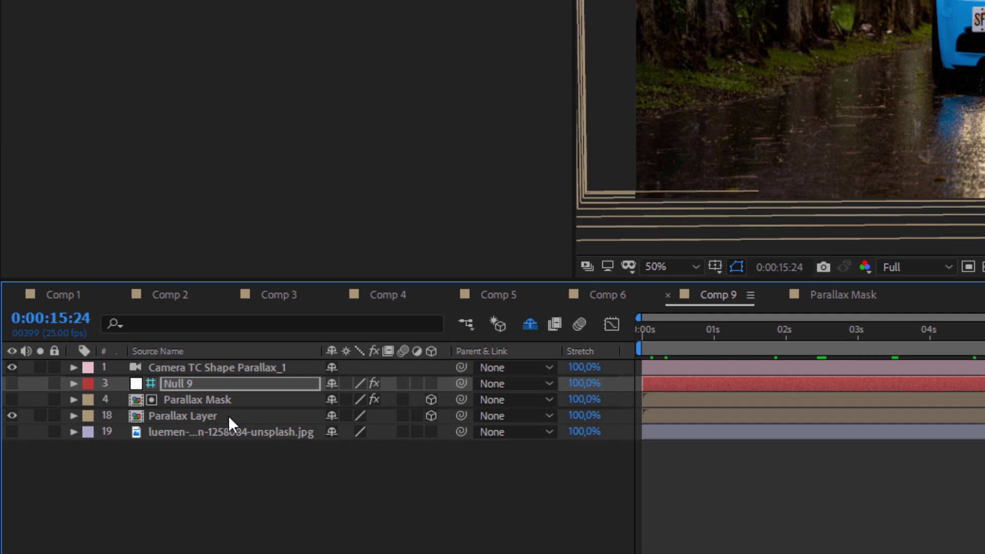
Step: In Comp 9's Parallax Layer, cut out the blue car with a Pen mask set to Subtract and feathered about 181 pixels
double_click(228, 416)
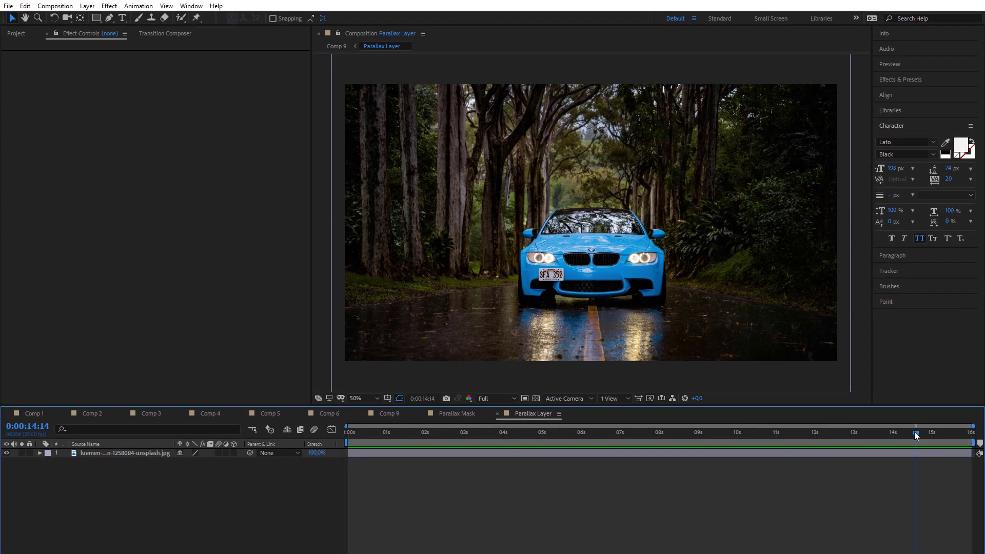
left_click(109, 18)
left_click(554, 210)
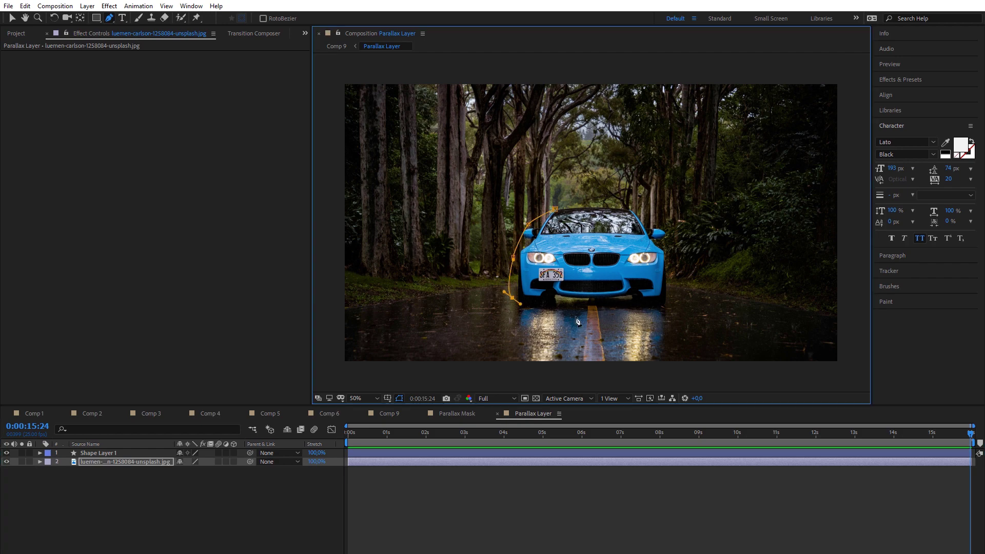
left_click(556, 210)
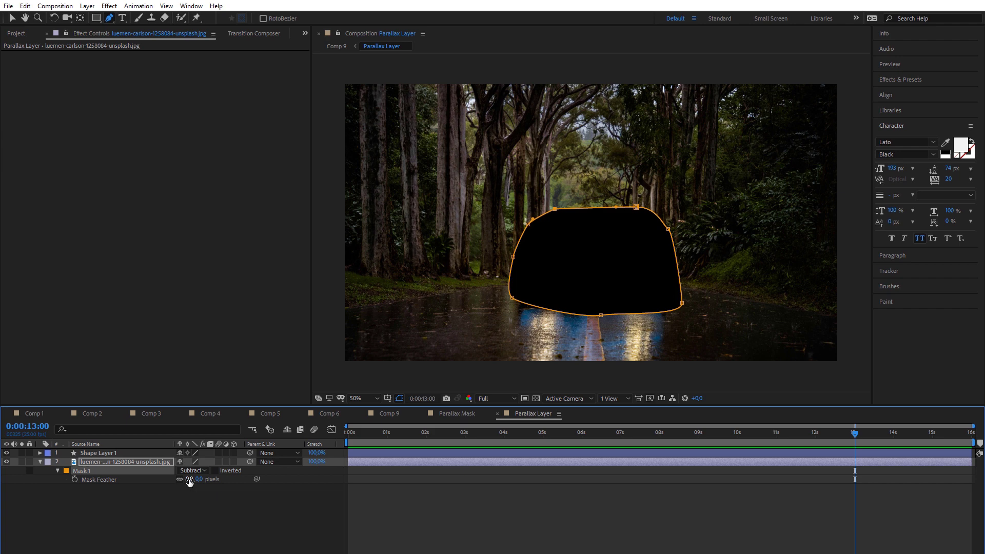
left_click_drag(190, 480, 322, 480)
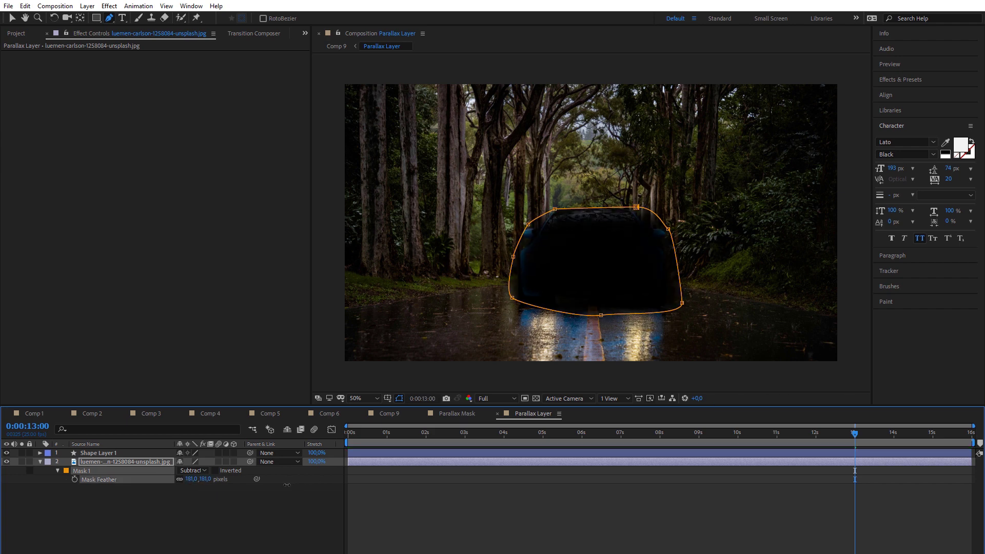
left_click(303, 499)
Step: Delete the stray Shape Layer 1 and preview the parallax in Comp 9
left_click(126, 452)
key("Delete")
left_click(389, 413)
left_click_drag(385, 432, 519, 443)
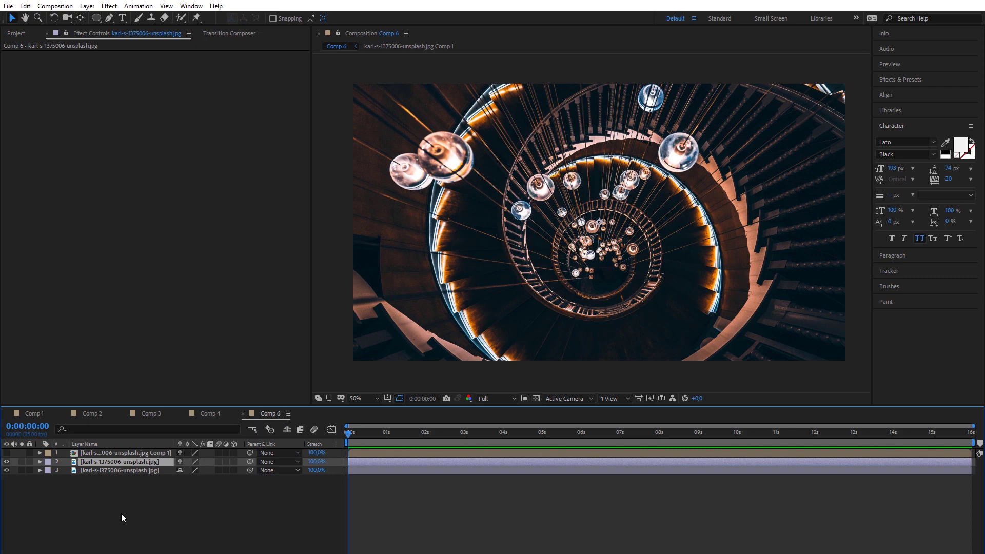
Step: Precompose the upper spiral staircase image layer in Comp 6
right_click(124, 462)
left_click(175, 420)
key("Return")
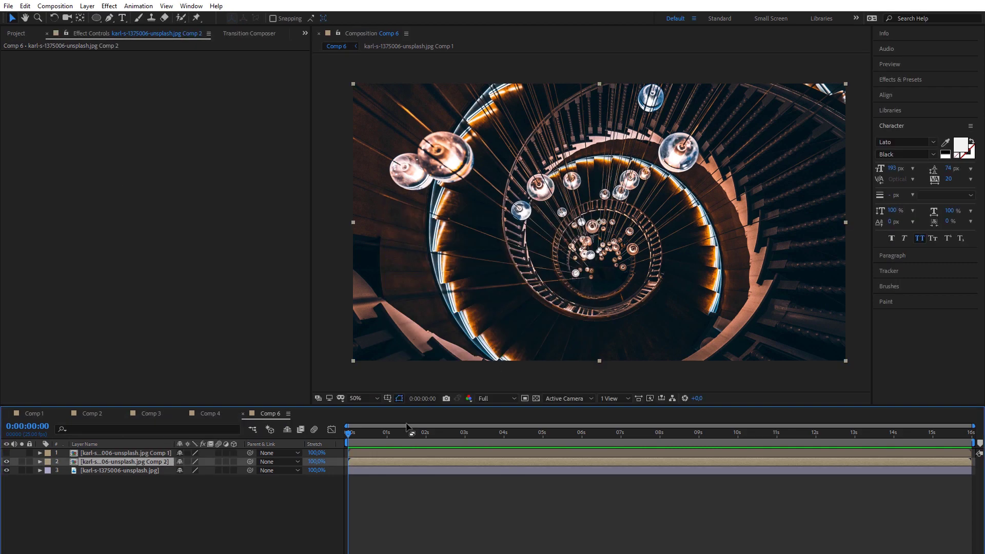
Step: Draw elliptical masks around the central hanging lamps on the precomposed staircase layer
left_click(110, 18)
scroll(595, 233, "up", 4)
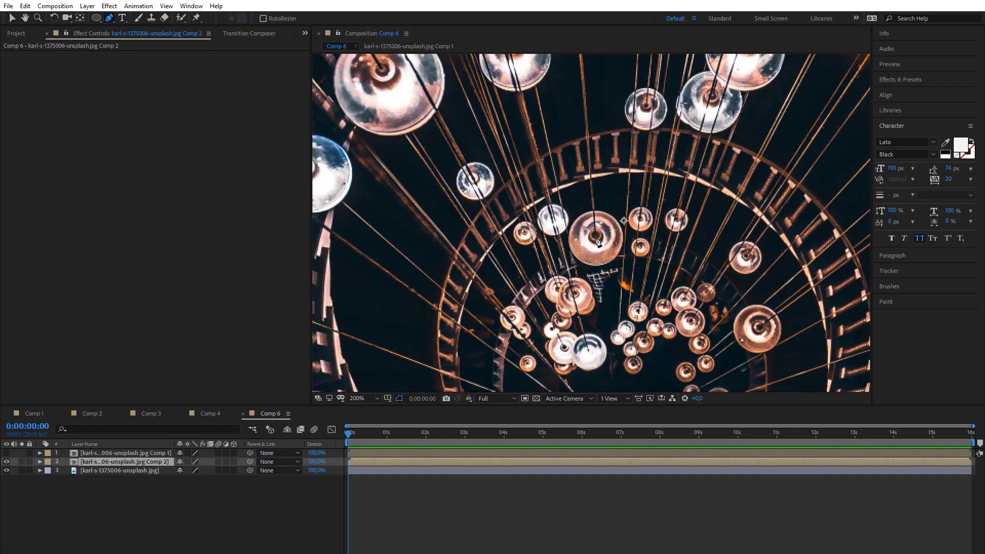
left_click(109, 18)
left_click(96, 18)
left_click_drag(589, 351, 589, 352)
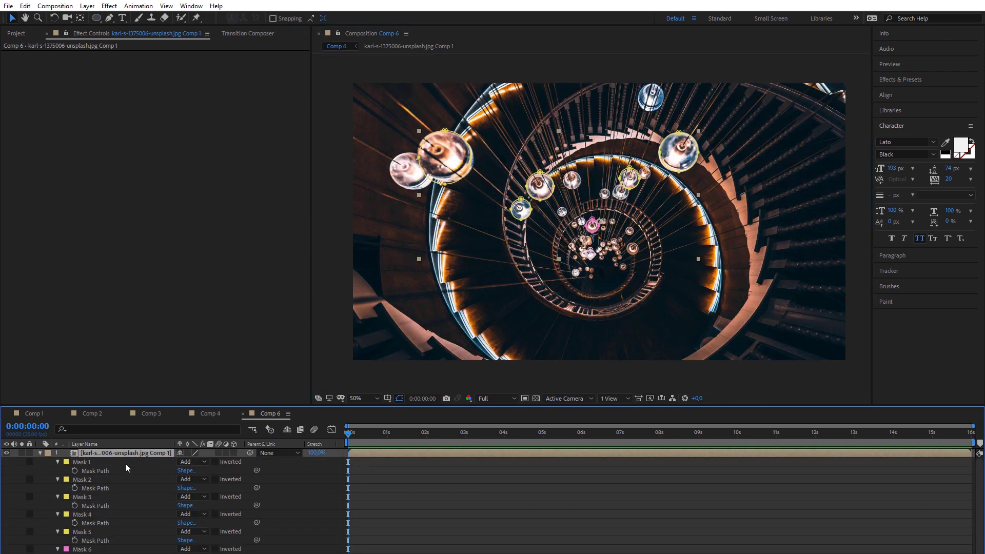
Step: Apply the Multiple Mask Parallax with No Ease and Out (0 to 100%) to the masked staircase precomposition
scroll(122, 495, "down", 1)
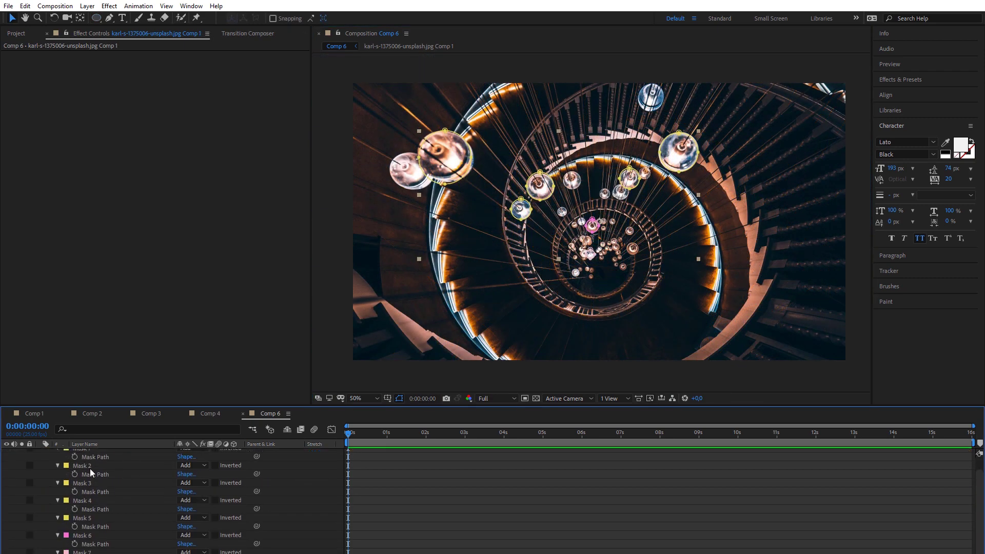
scroll(103, 508, "up", 1)
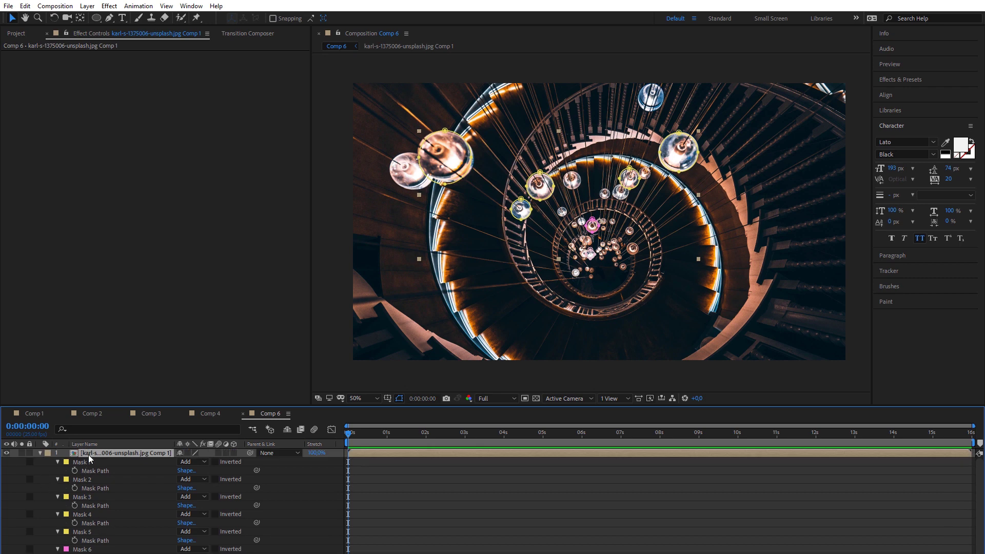
left_click(40, 453)
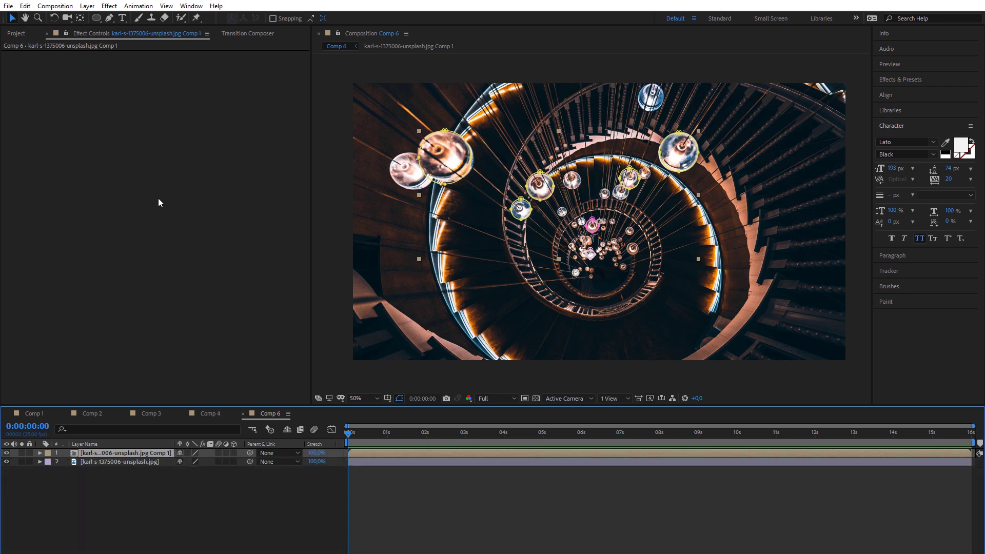
left_click(248, 34)
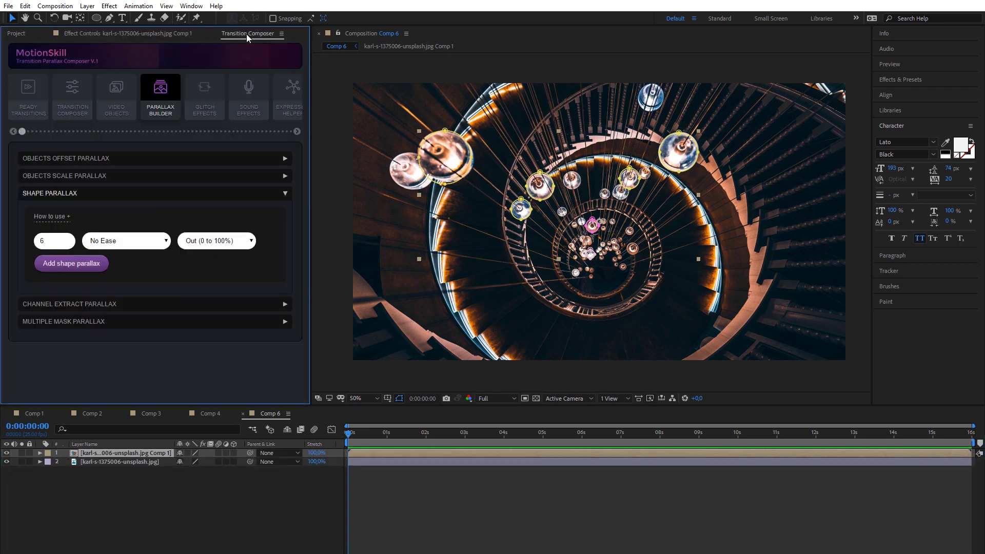
left_click(150, 194)
left_click(77, 231)
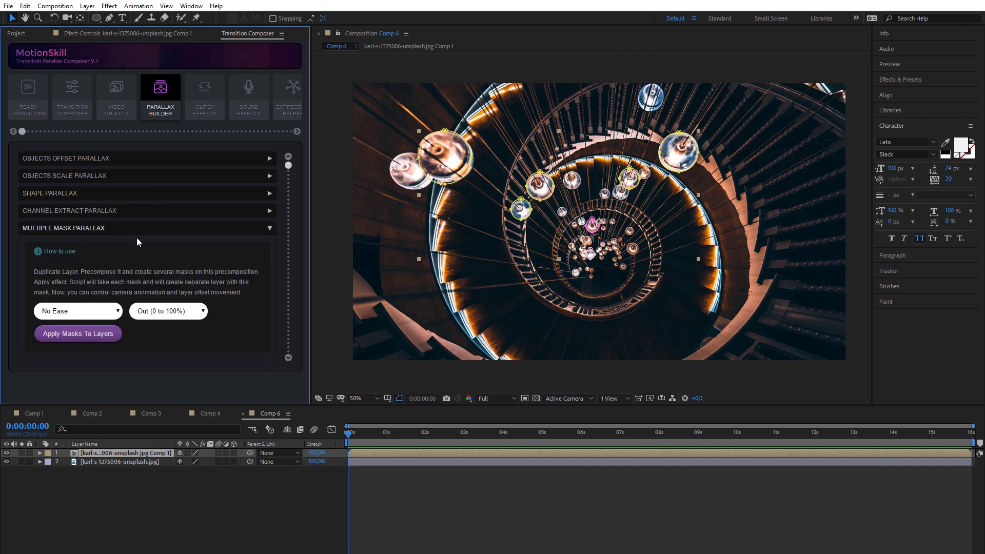
left_click(62, 334)
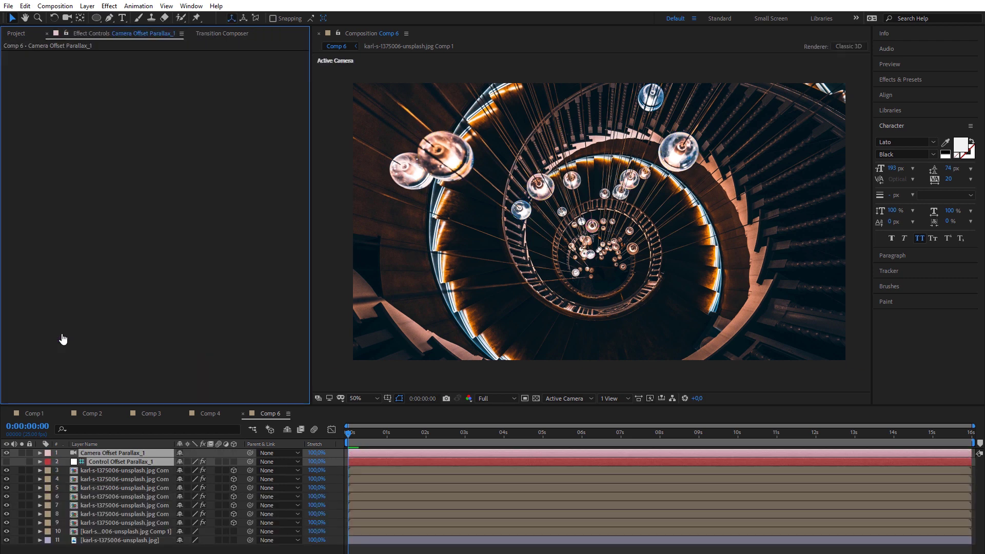